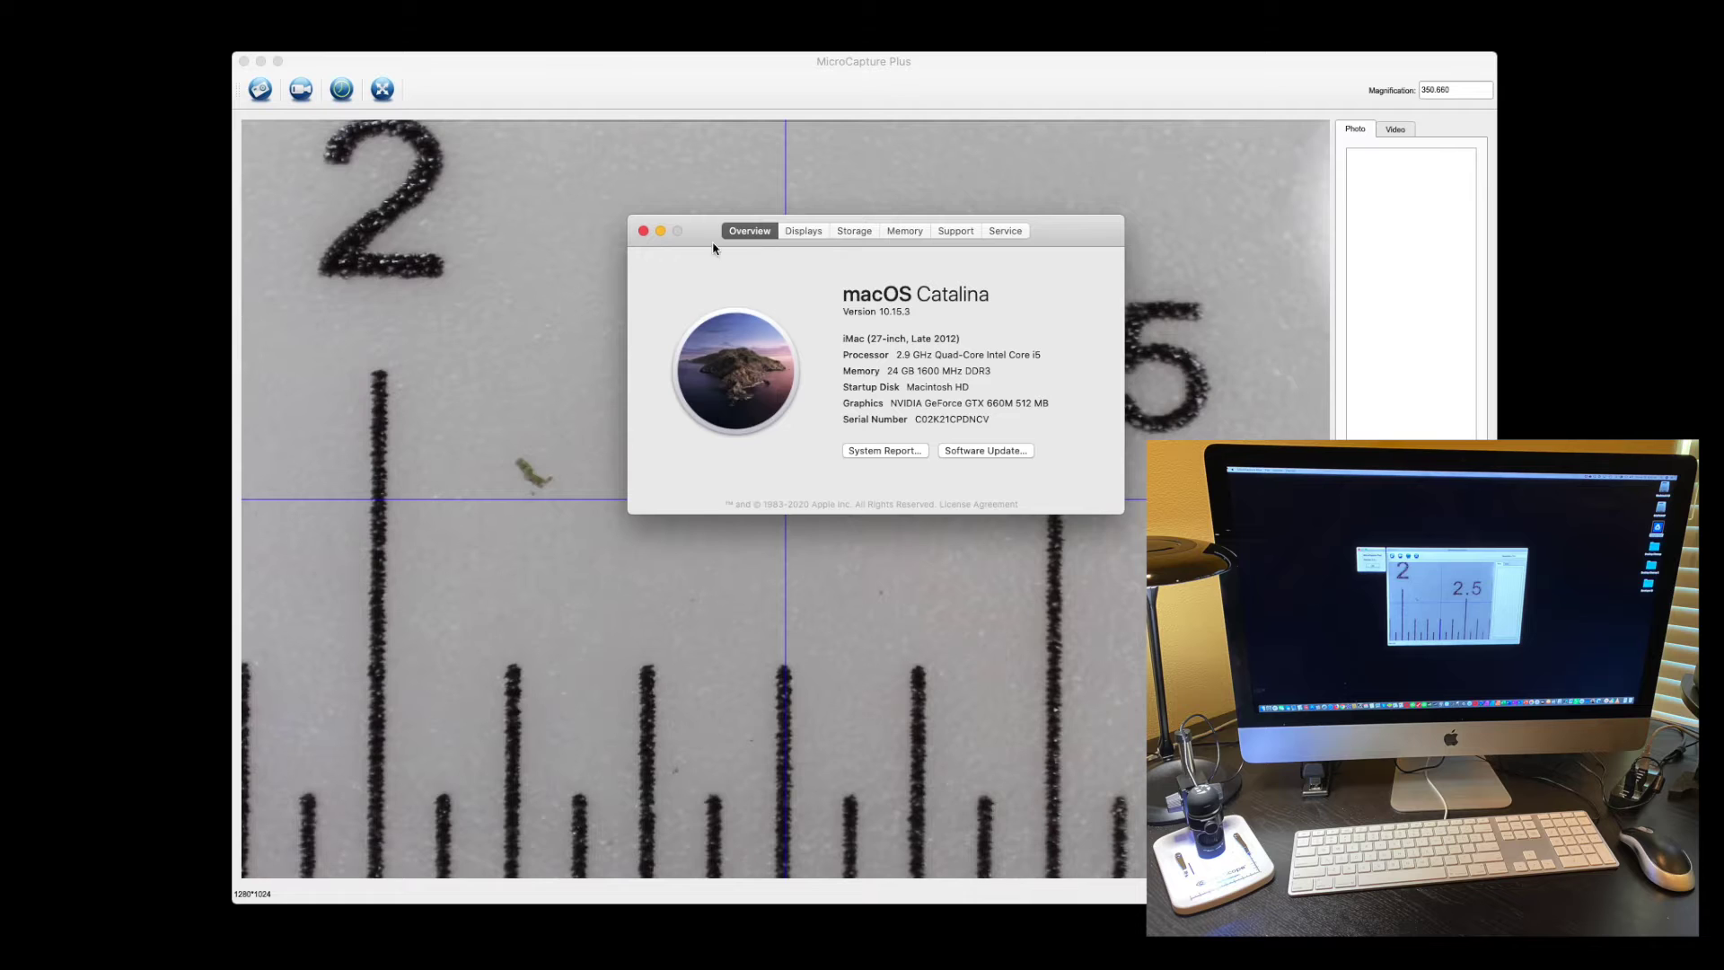
Step: Close the system information window and bring MicroCapture Plus to the front
{"action": "left_click", "coordinate": [644, 231]}
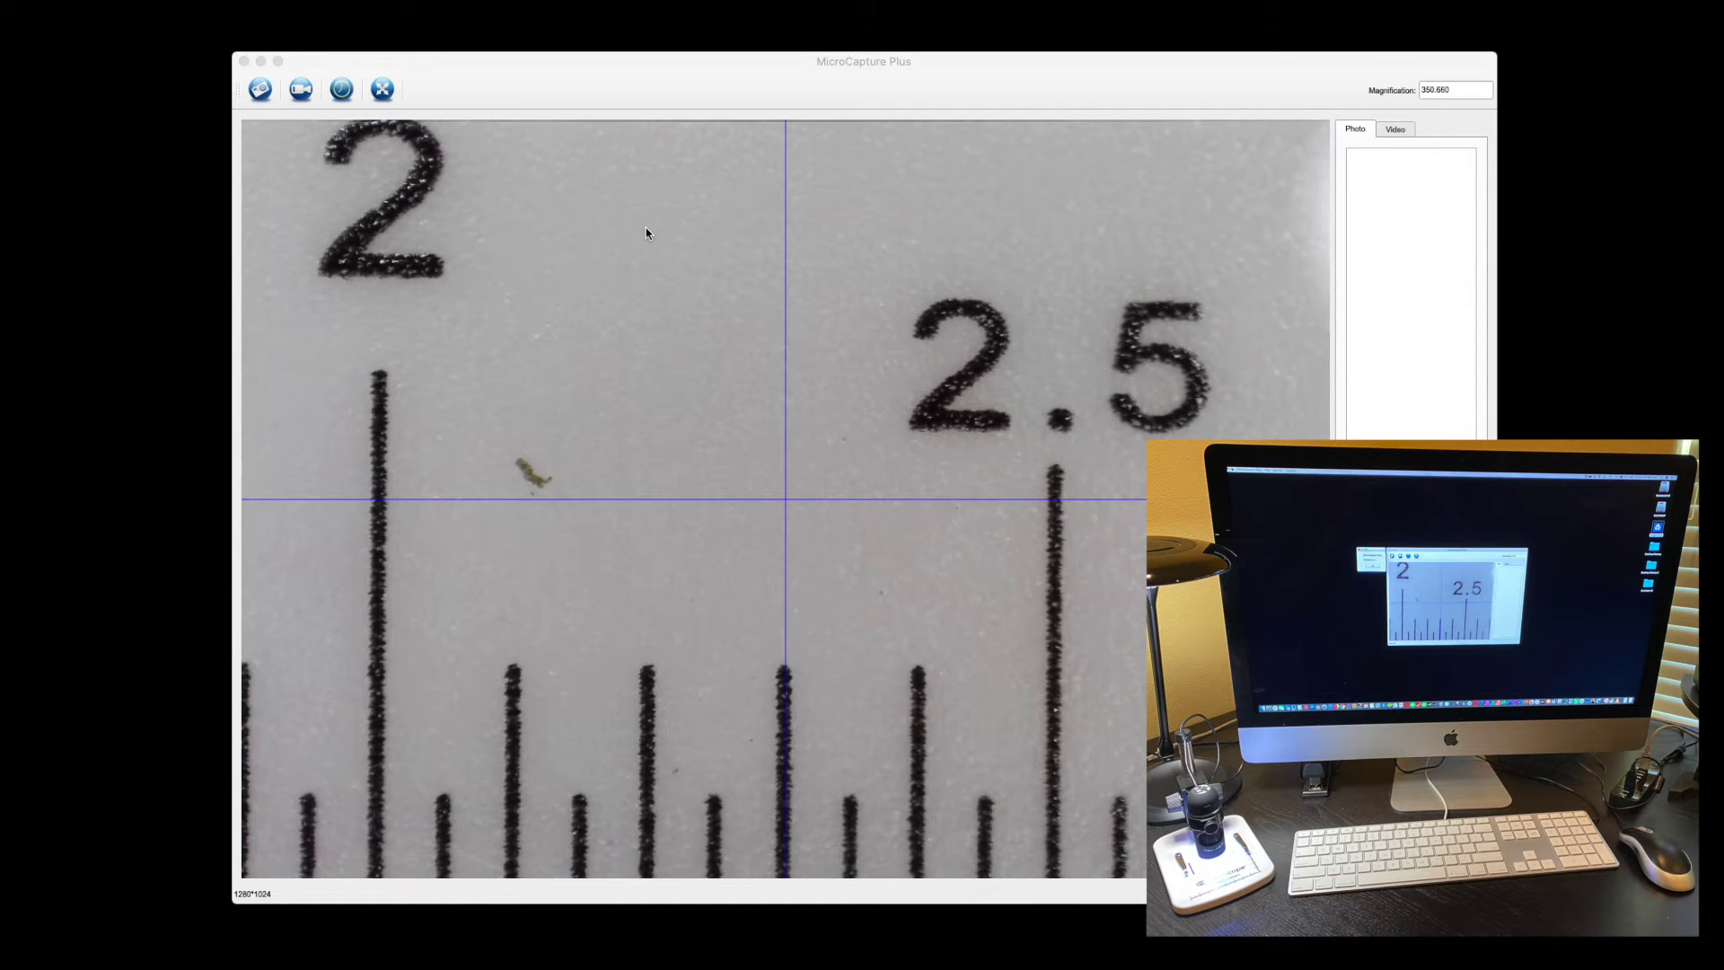
{"action": "left_click", "coordinate": [633, 86]}
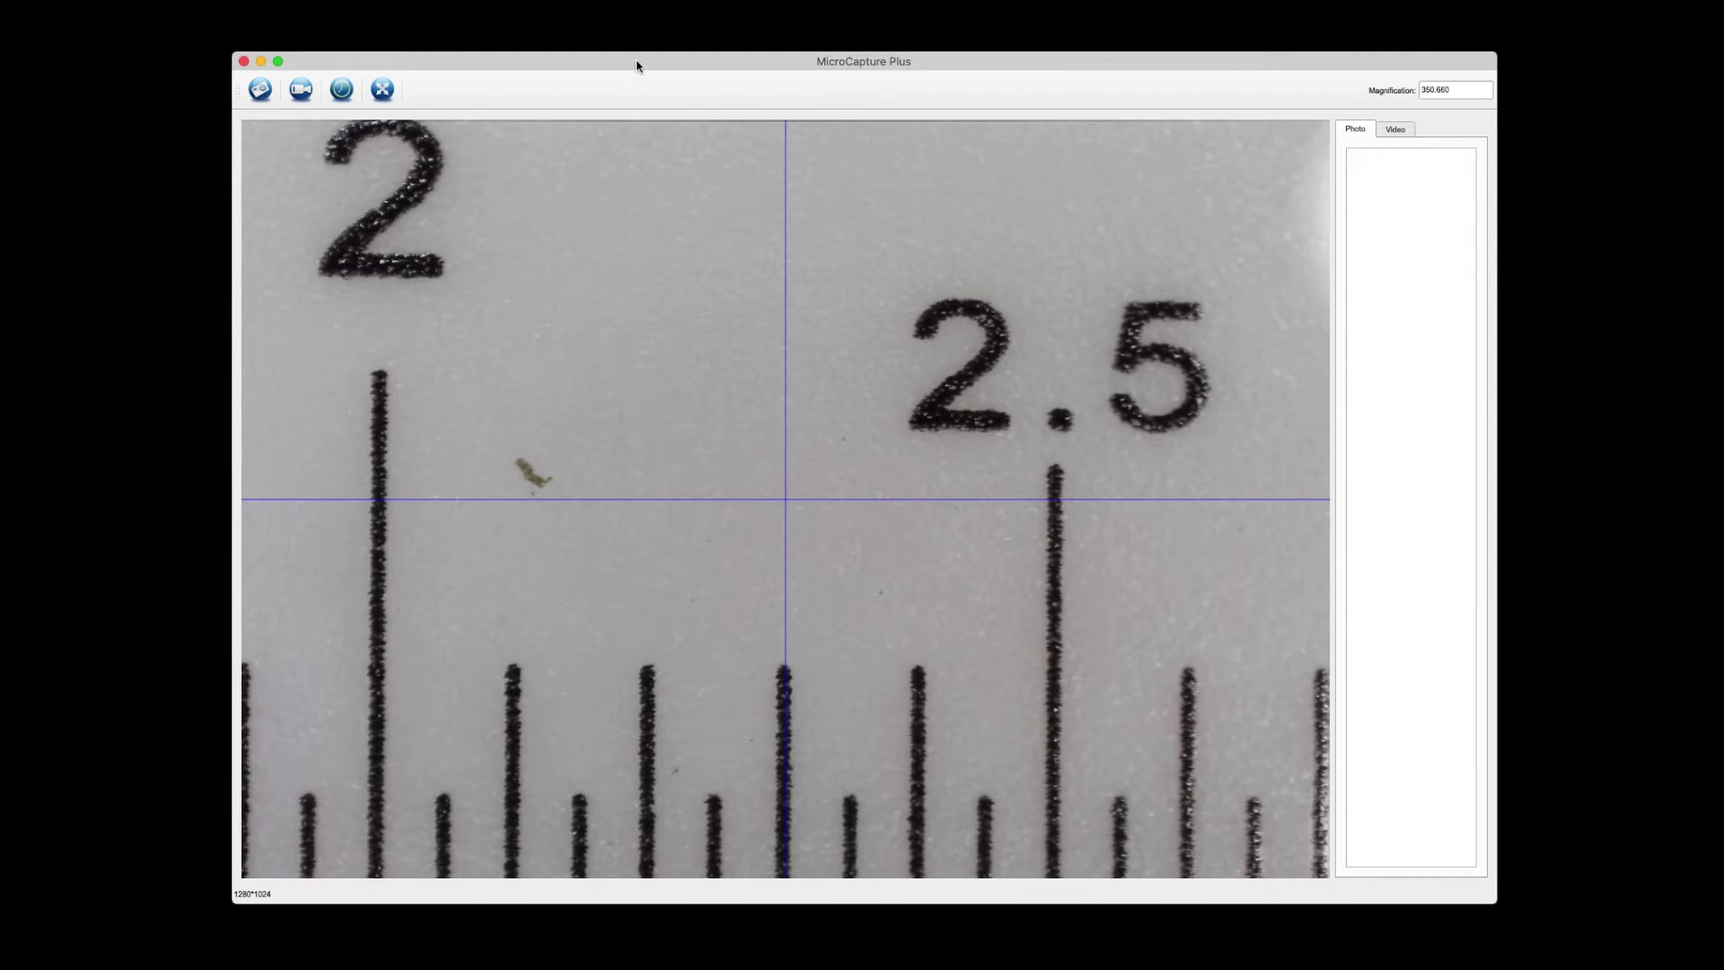
Step: Capture a still of the ruler view and open it in Image Preview, centred on screen
{"action": "left_click", "coordinate": [260, 89]}
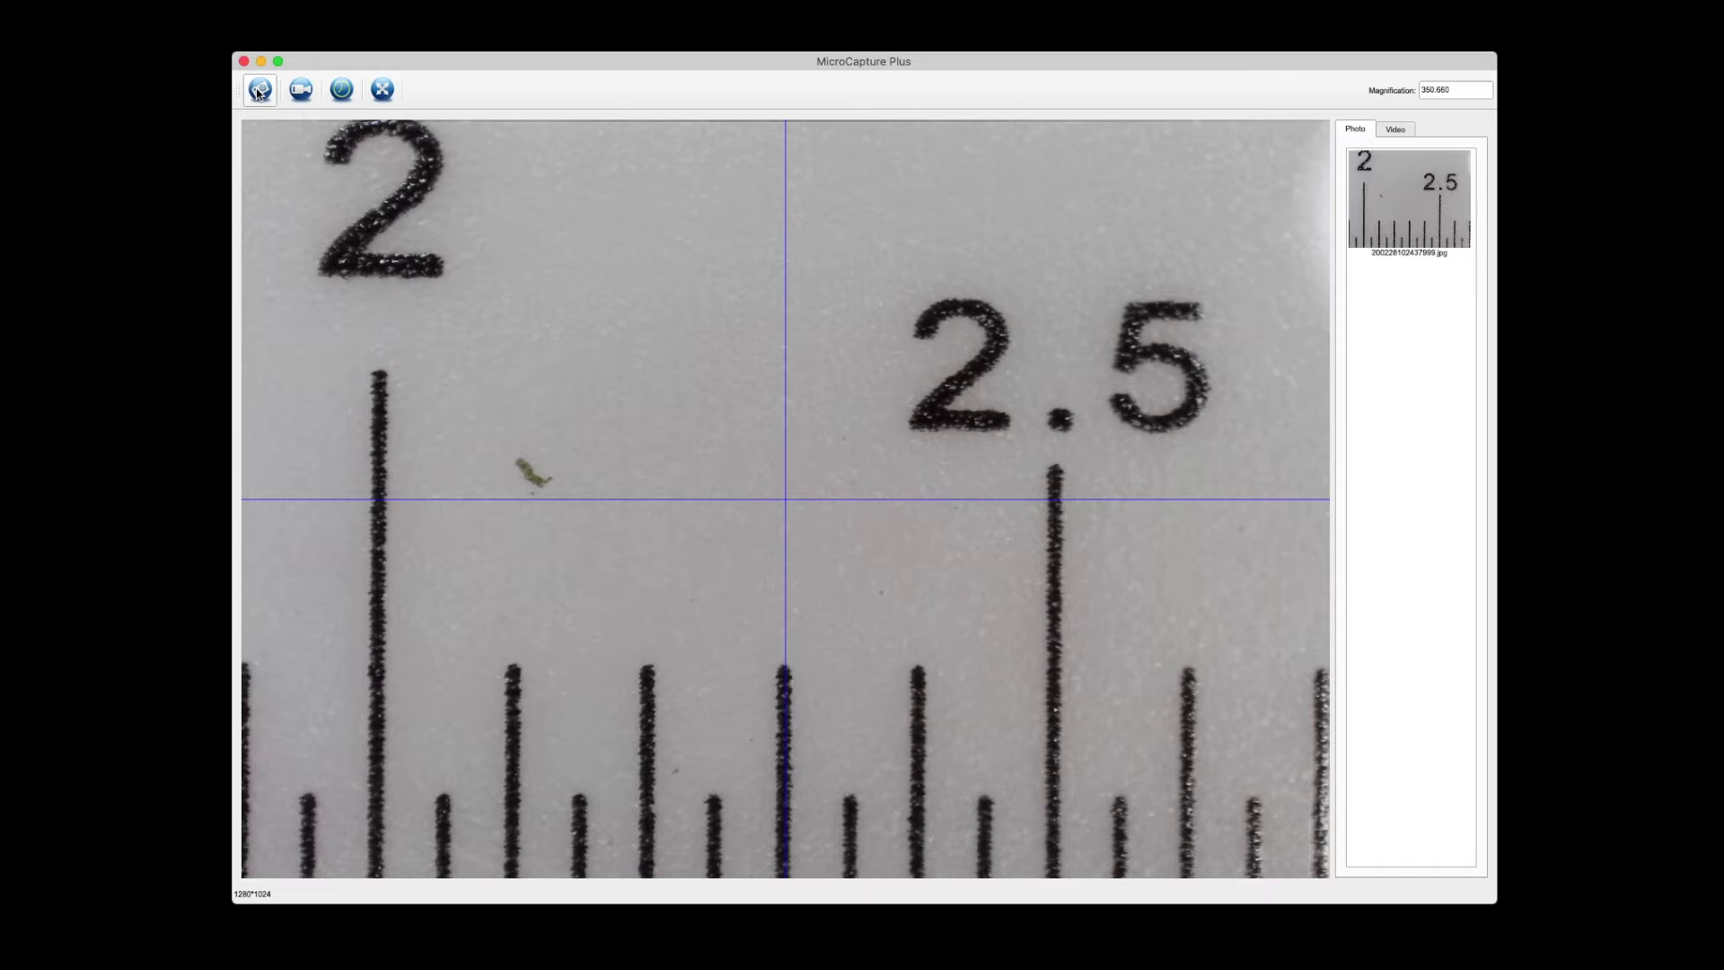
{"action": "left_click", "coordinate": [1358, 213]}
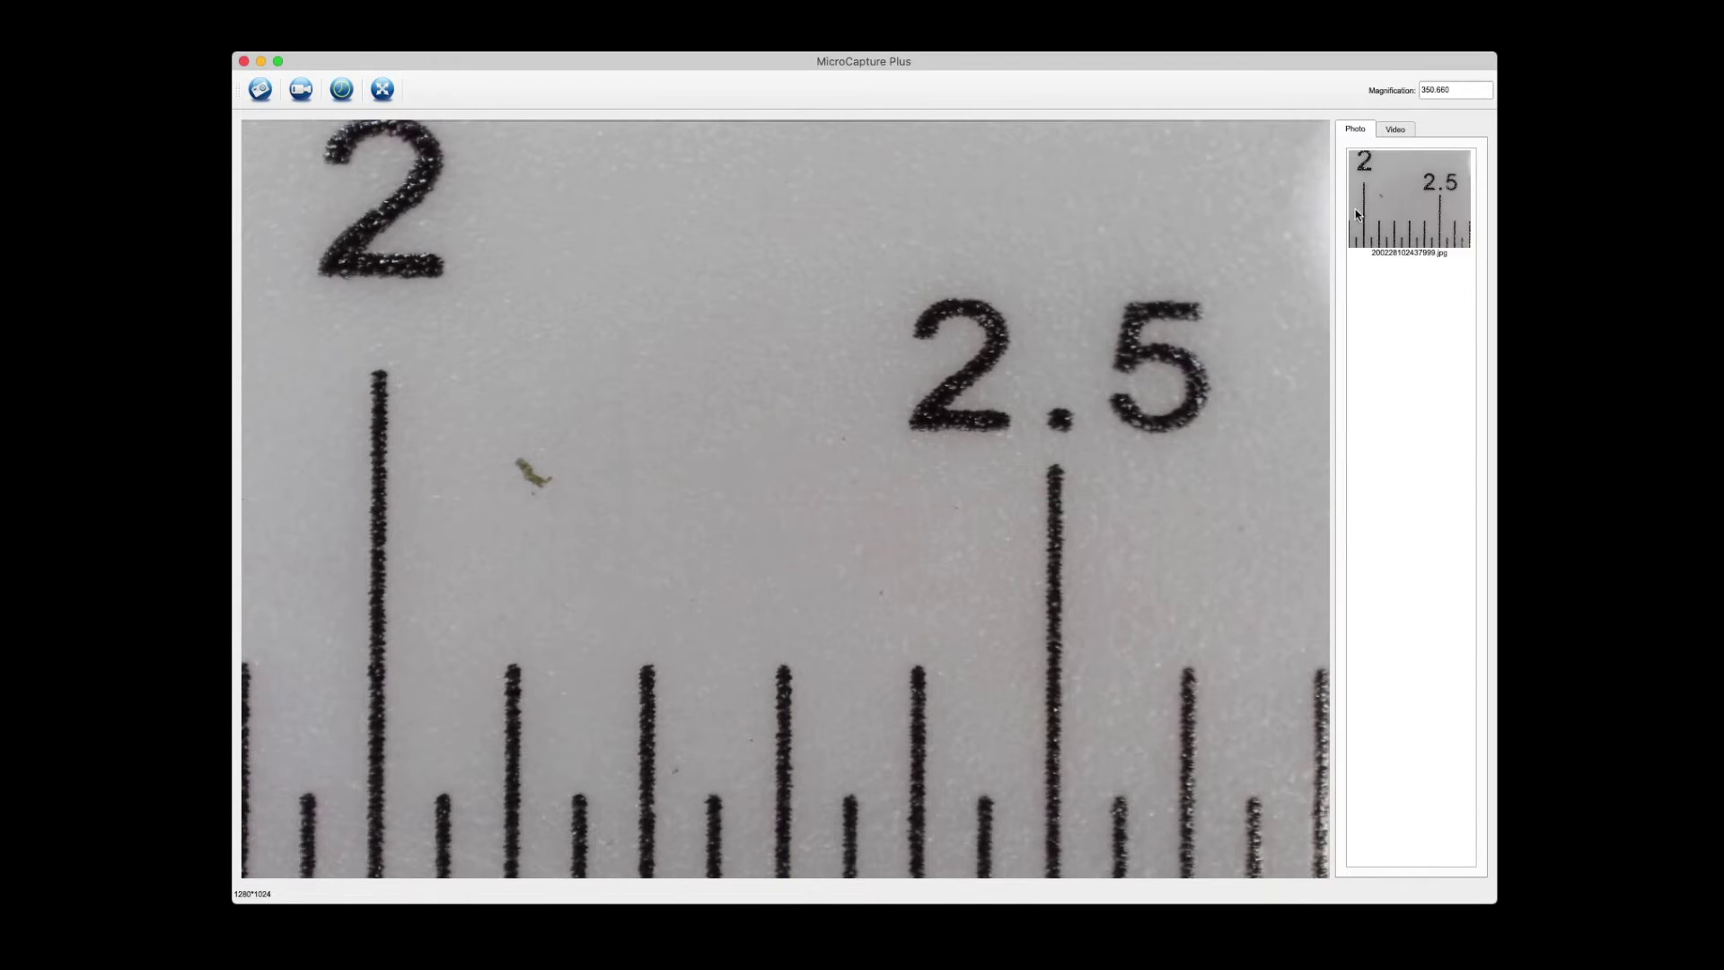
{"action": "double_click", "coordinate": [1406, 212]}
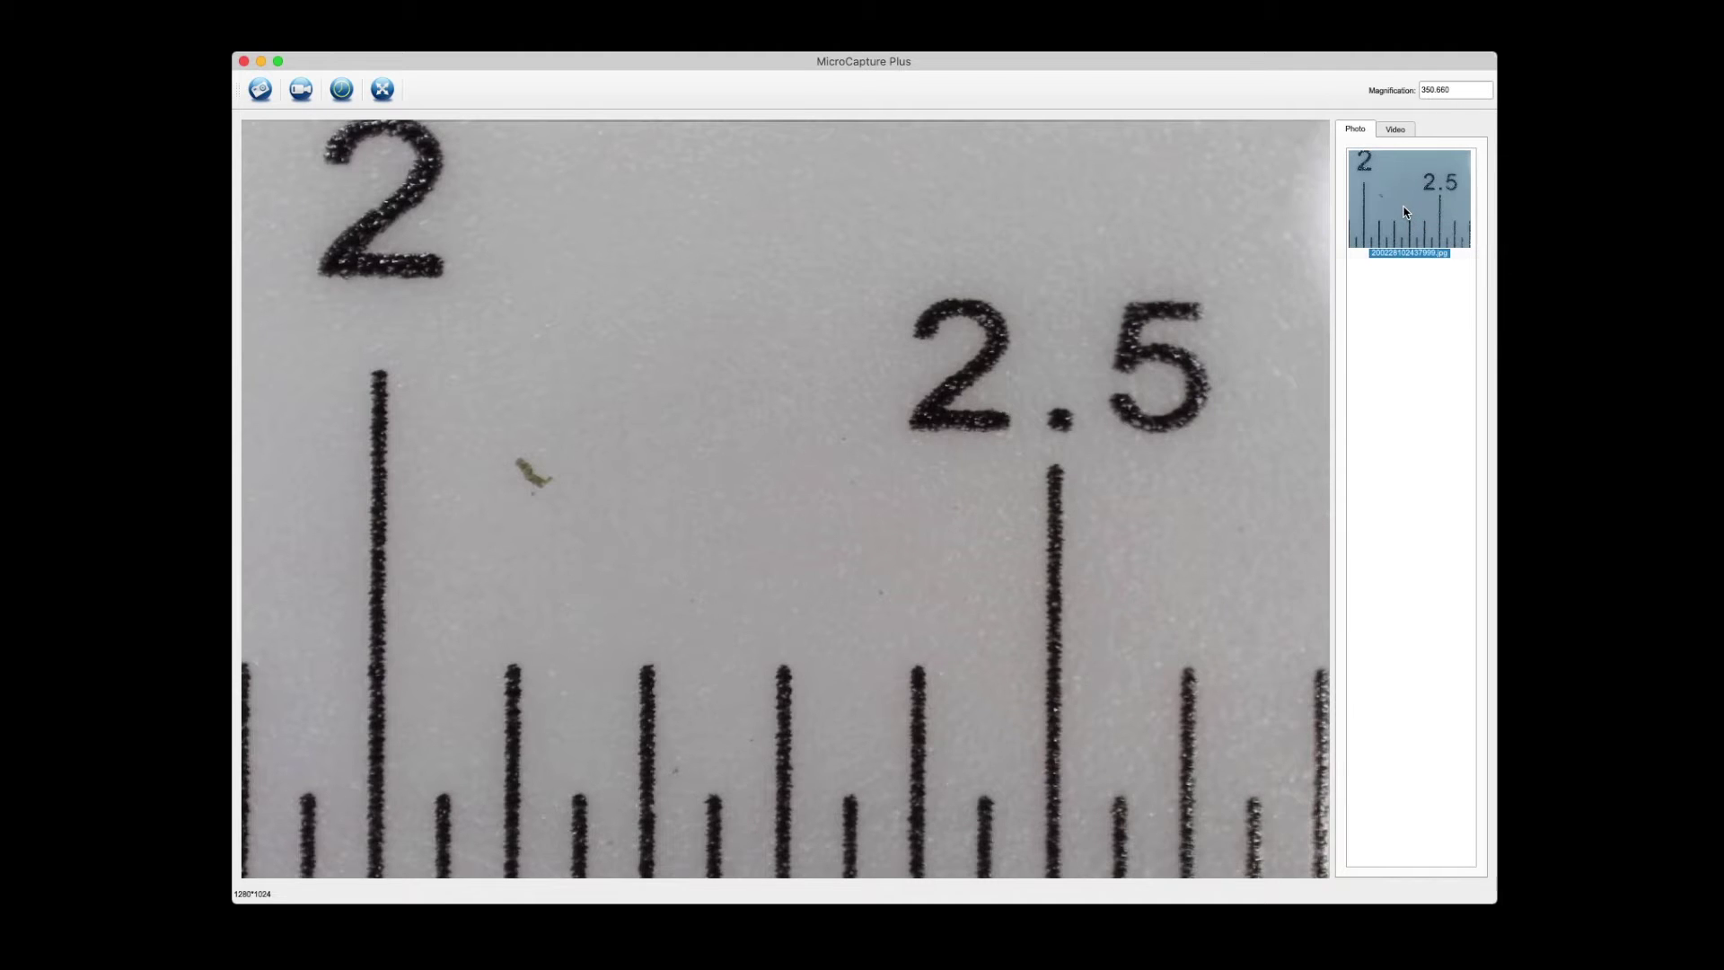
{"action": "left_click_drag", "start_coordinate": [1290, 278], "coordinate": [938, 75]}
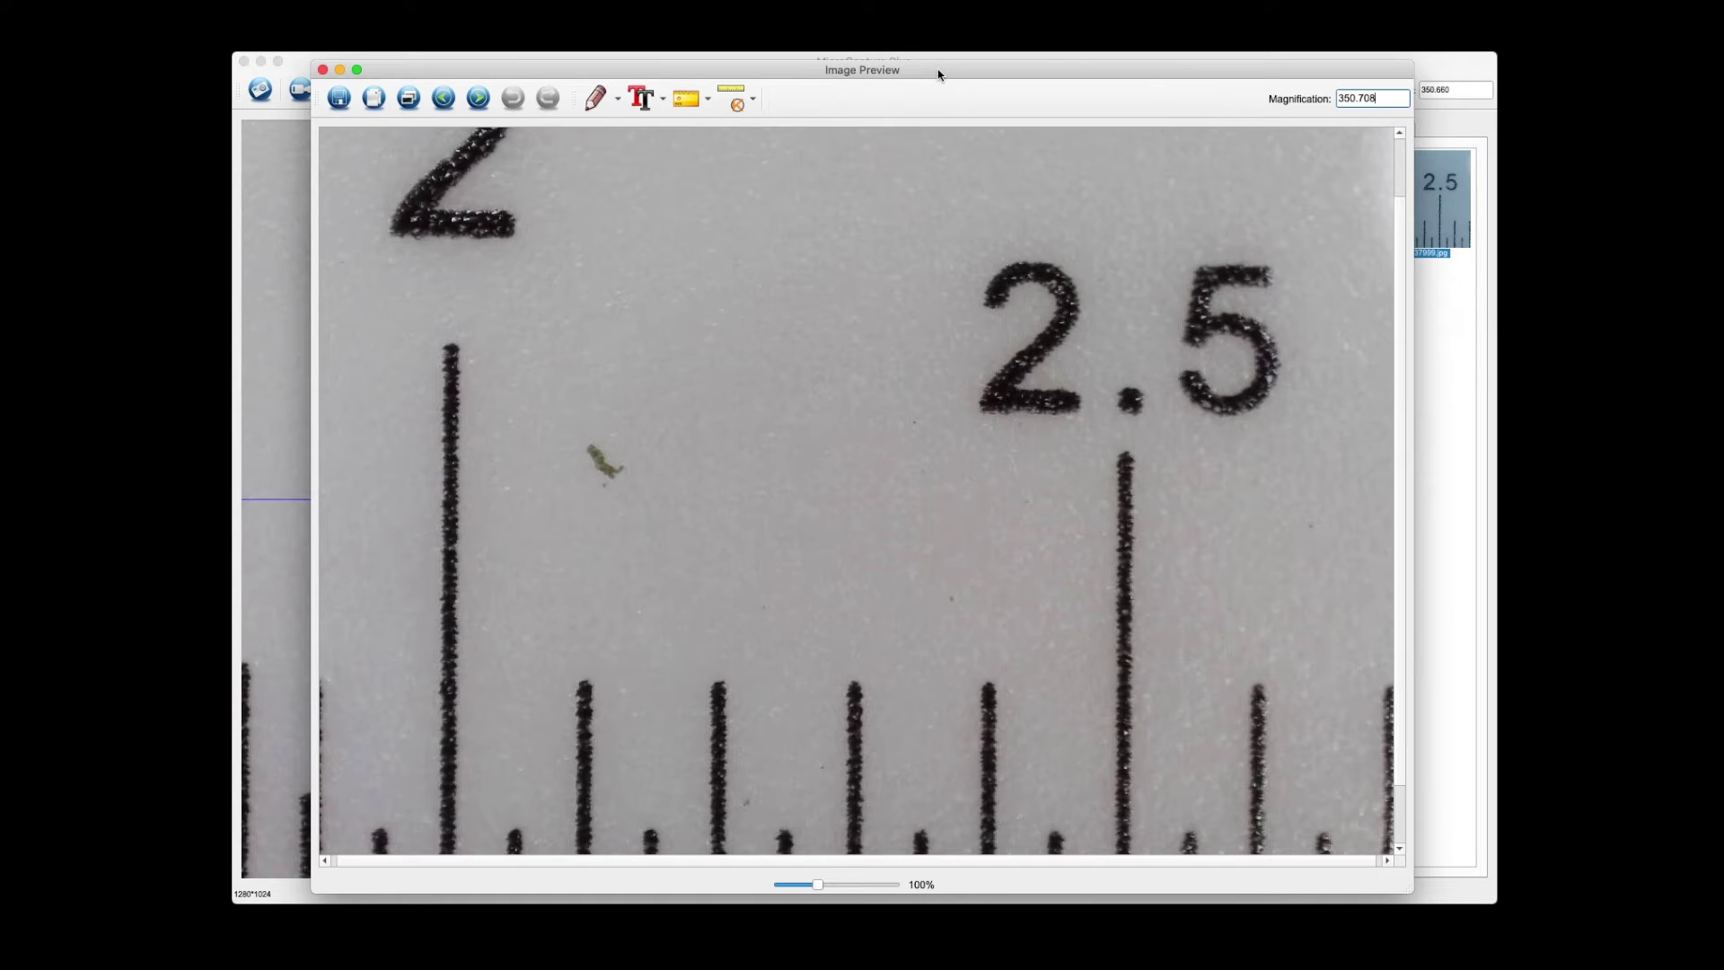
Step: Calibrate the photo so the span from the 2 tick to the 2.5 tick equals 5 mm
{"action": "left_click", "coordinate": [753, 101]}
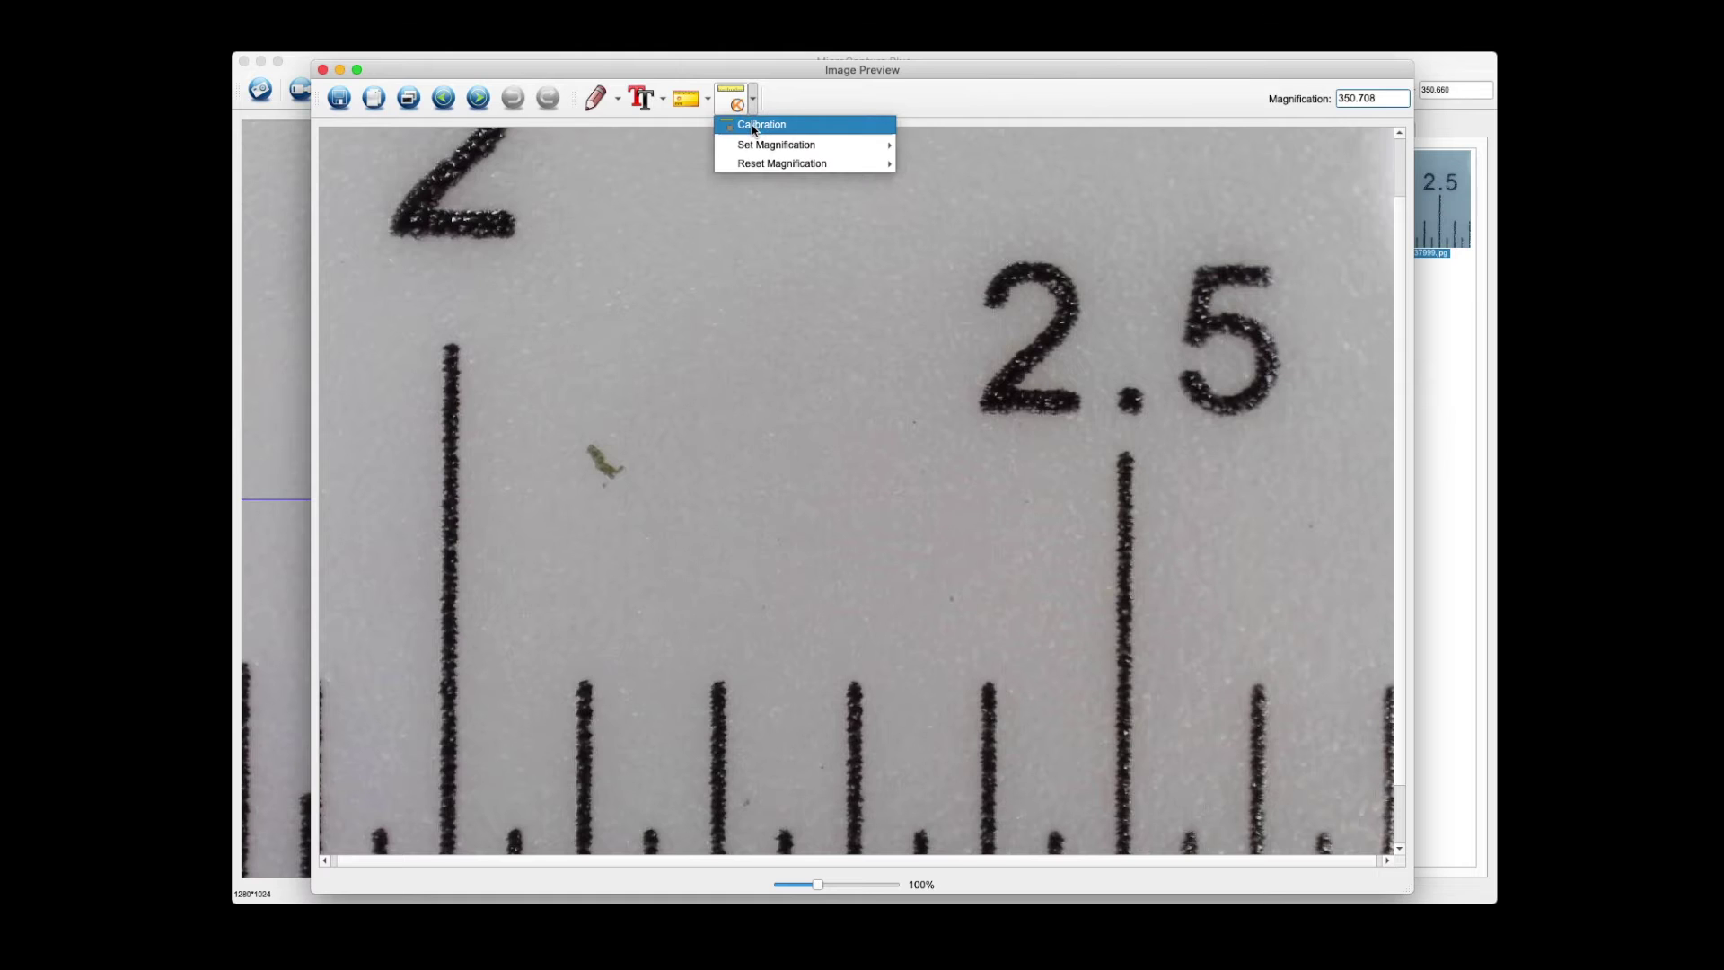
{"action": "left_click", "coordinate": [754, 125]}
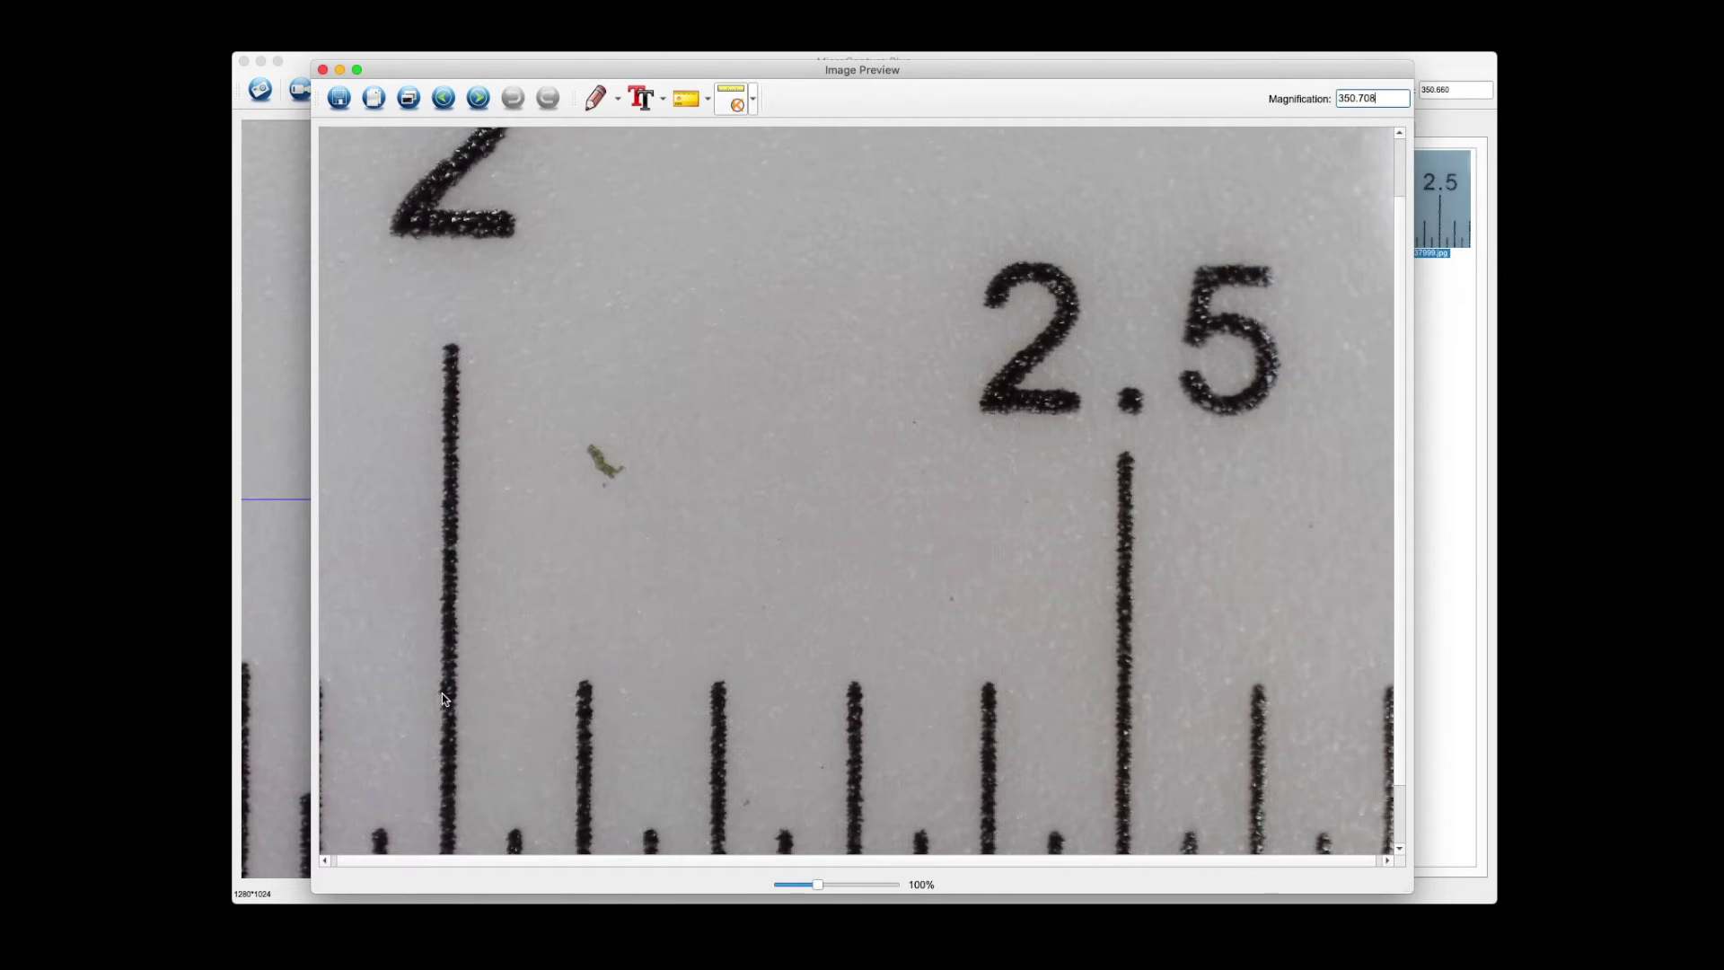
{"action": "left_click_drag", "start_coordinate": [442, 695], "coordinate": [1116, 686]}
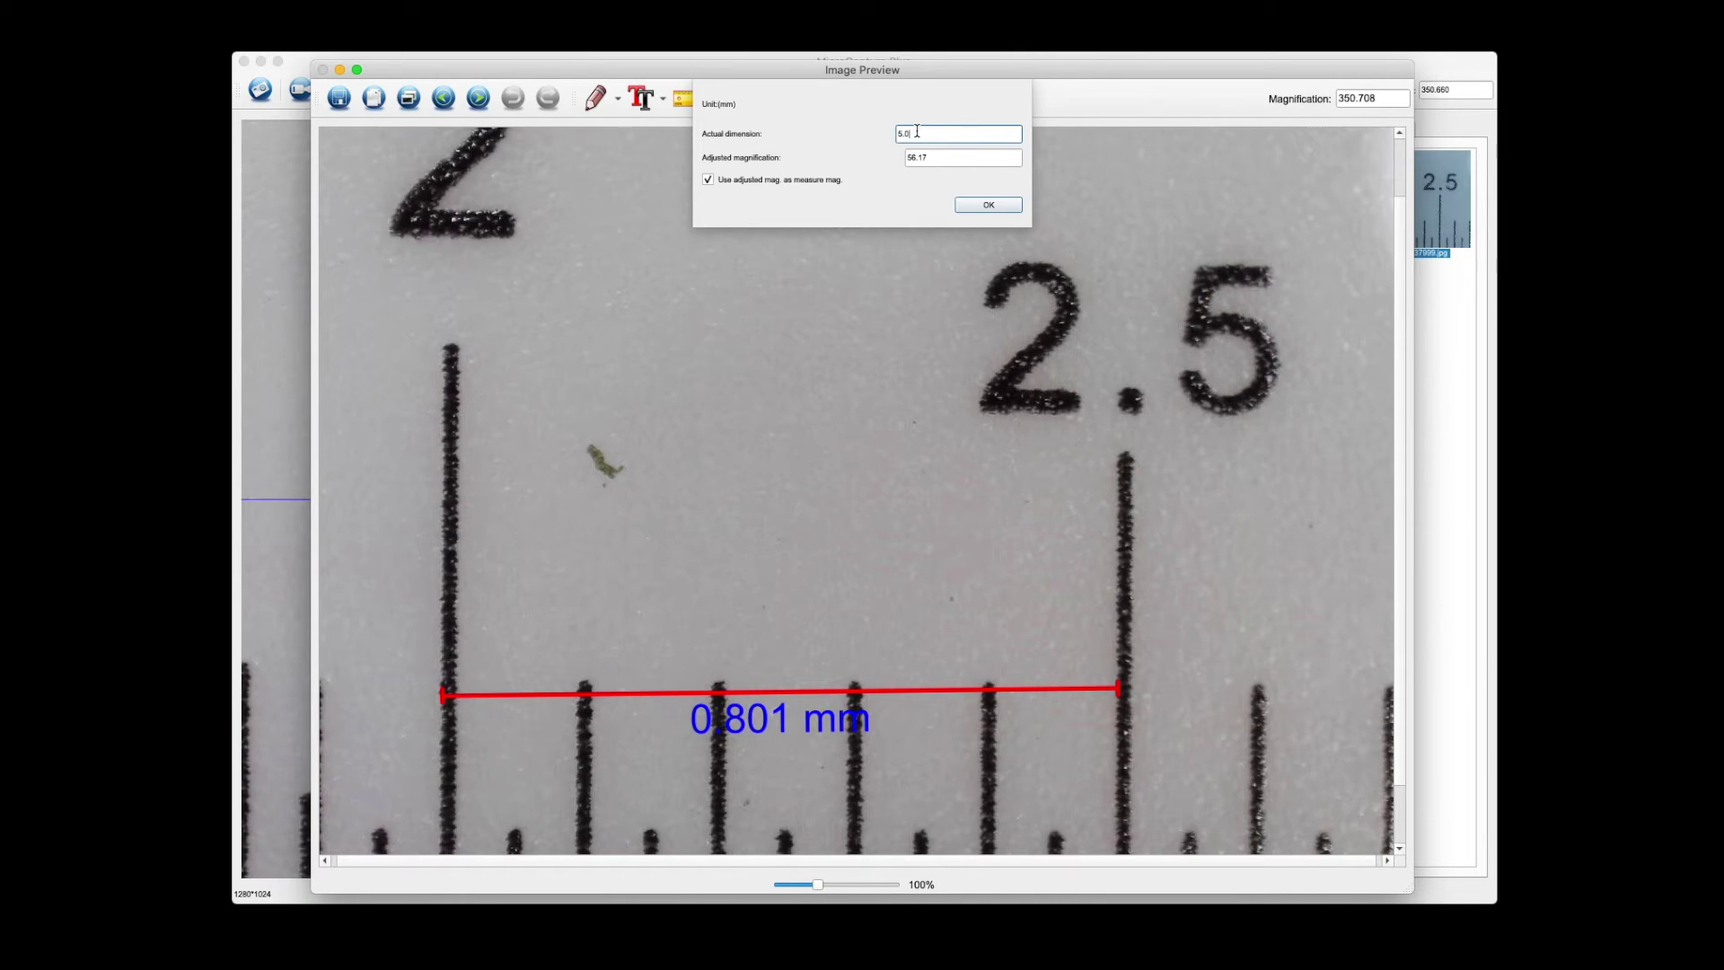
{"action": "left_click", "coordinate": [977, 207]}
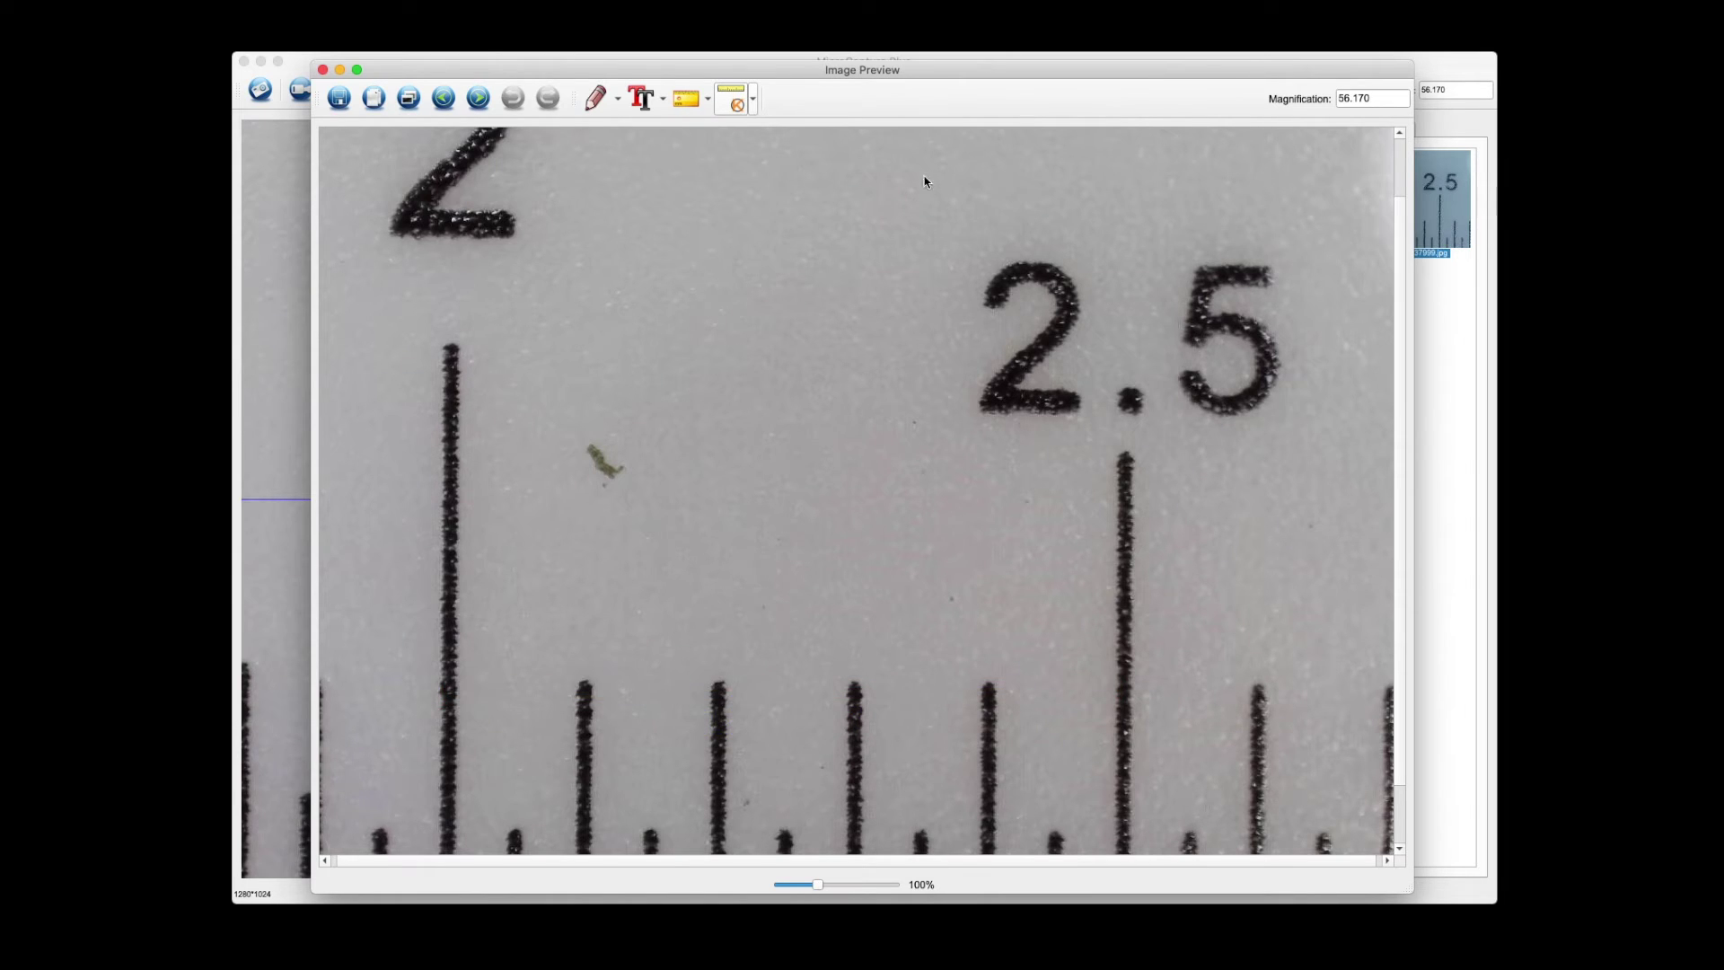
{"action": "left_click", "coordinate": [709, 101]}
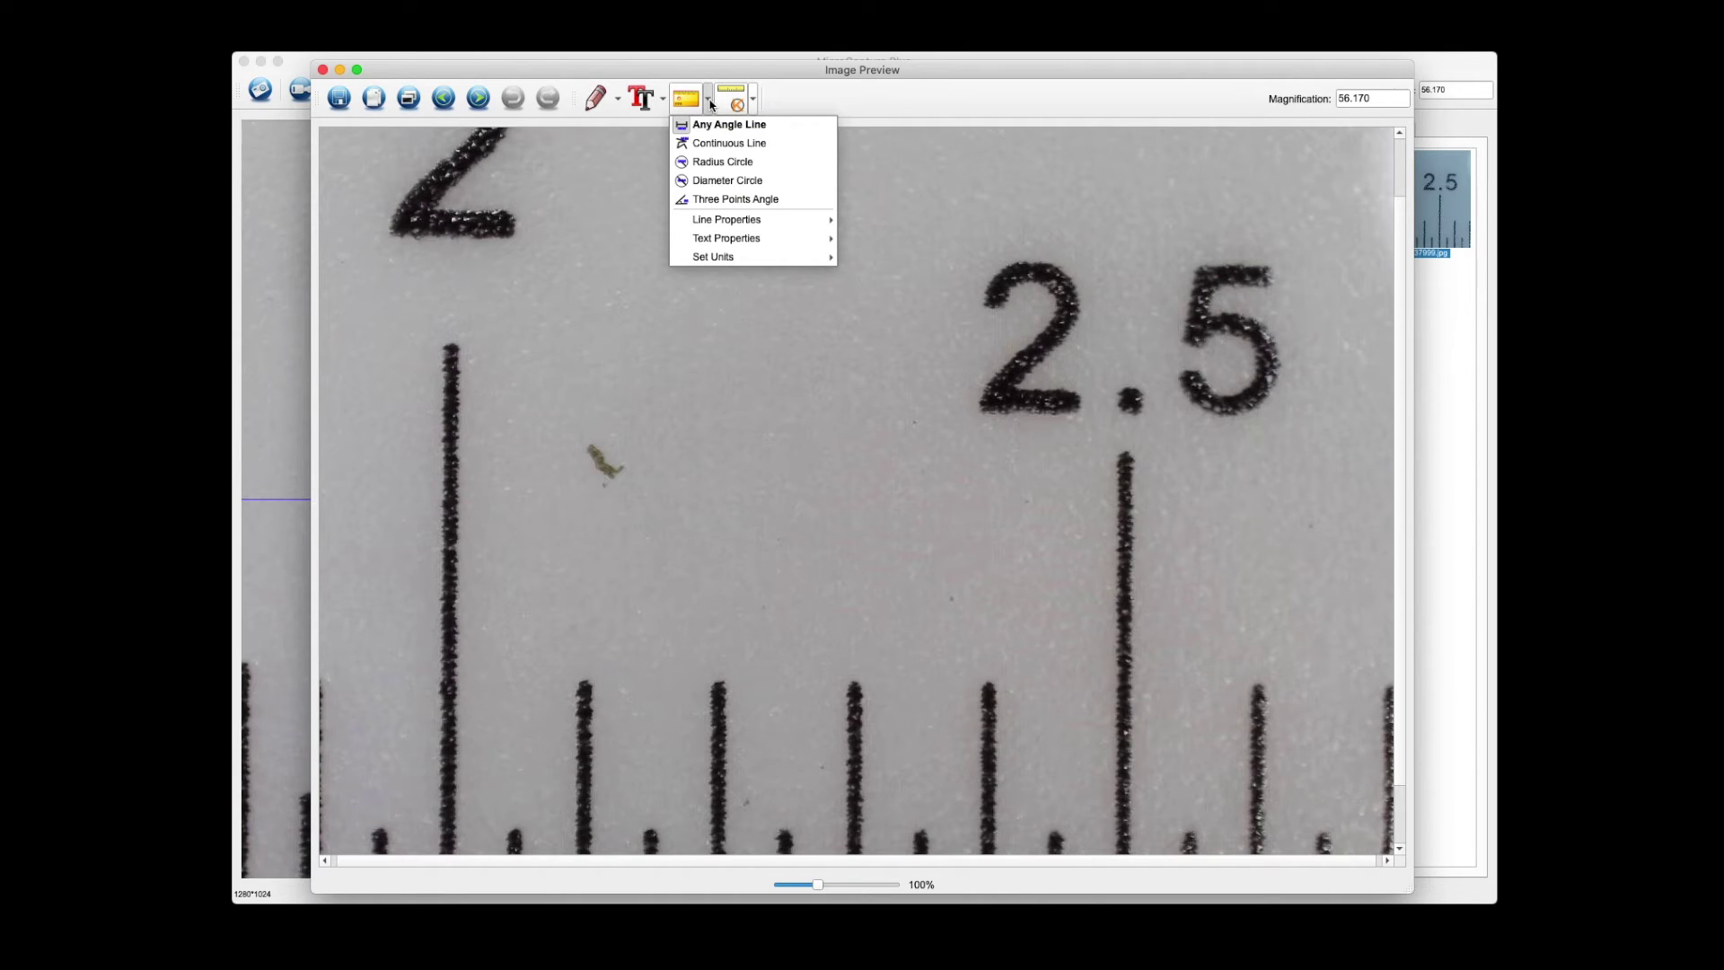
{"action": "left_click", "coordinate": [709, 100]}
{"action": "left_click", "coordinate": [709, 101]}
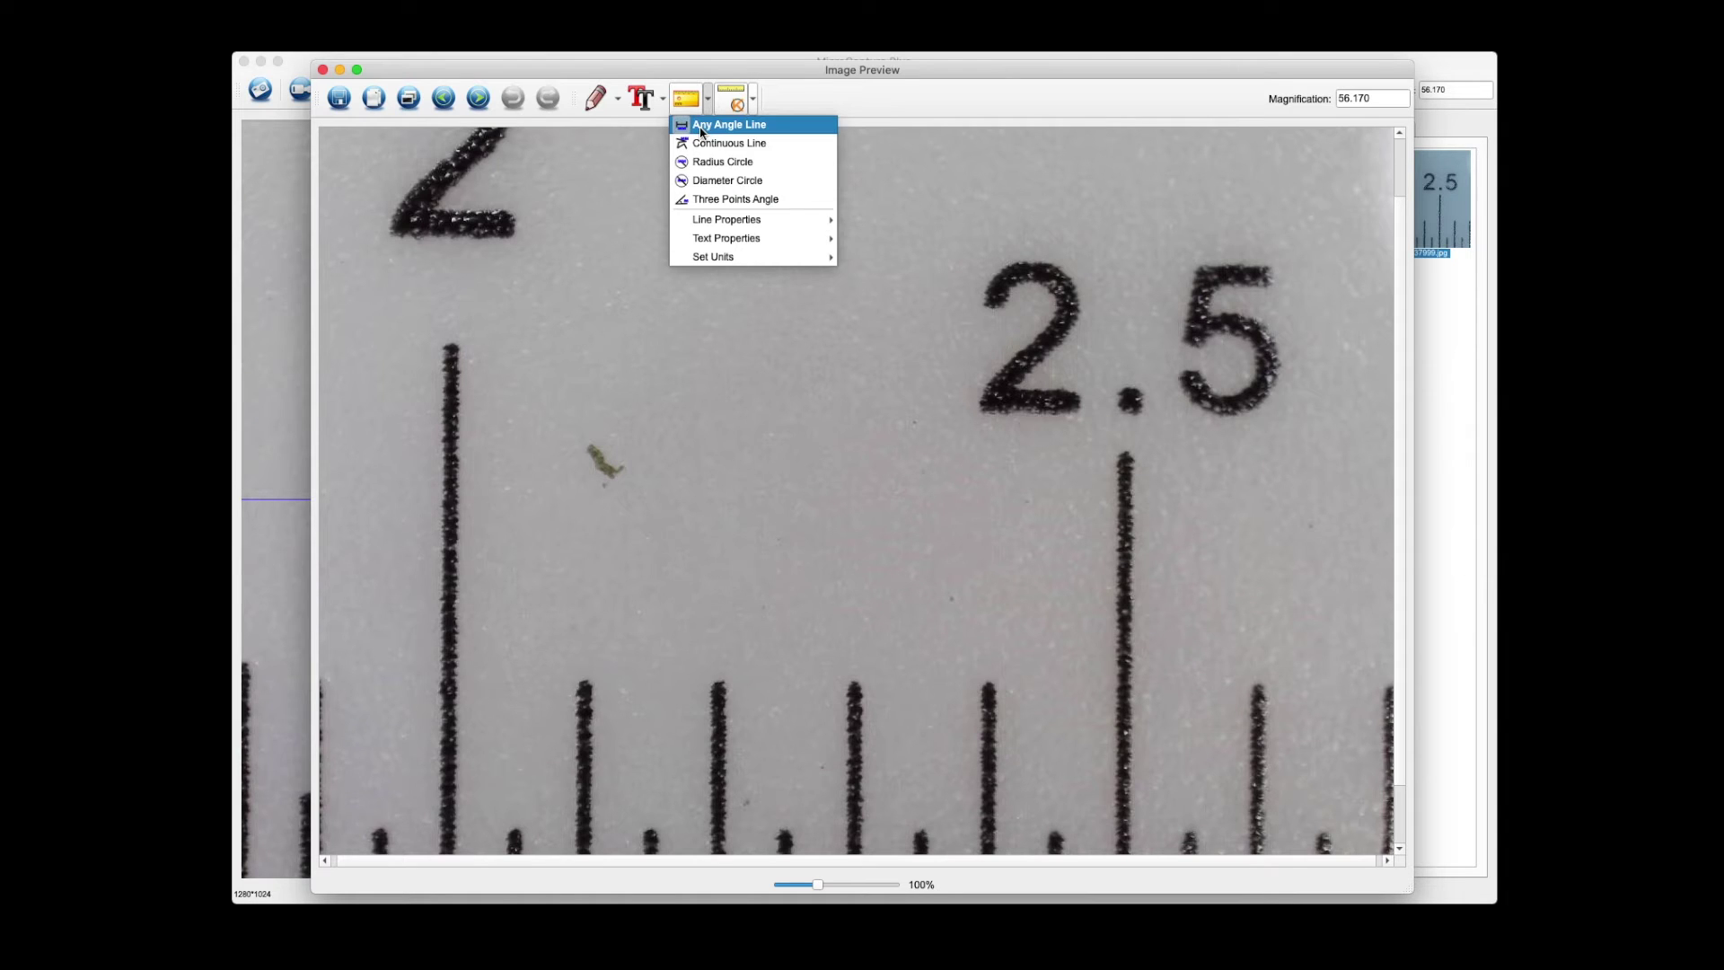
{"action": "left_click", "coordinate": [700, 127]}
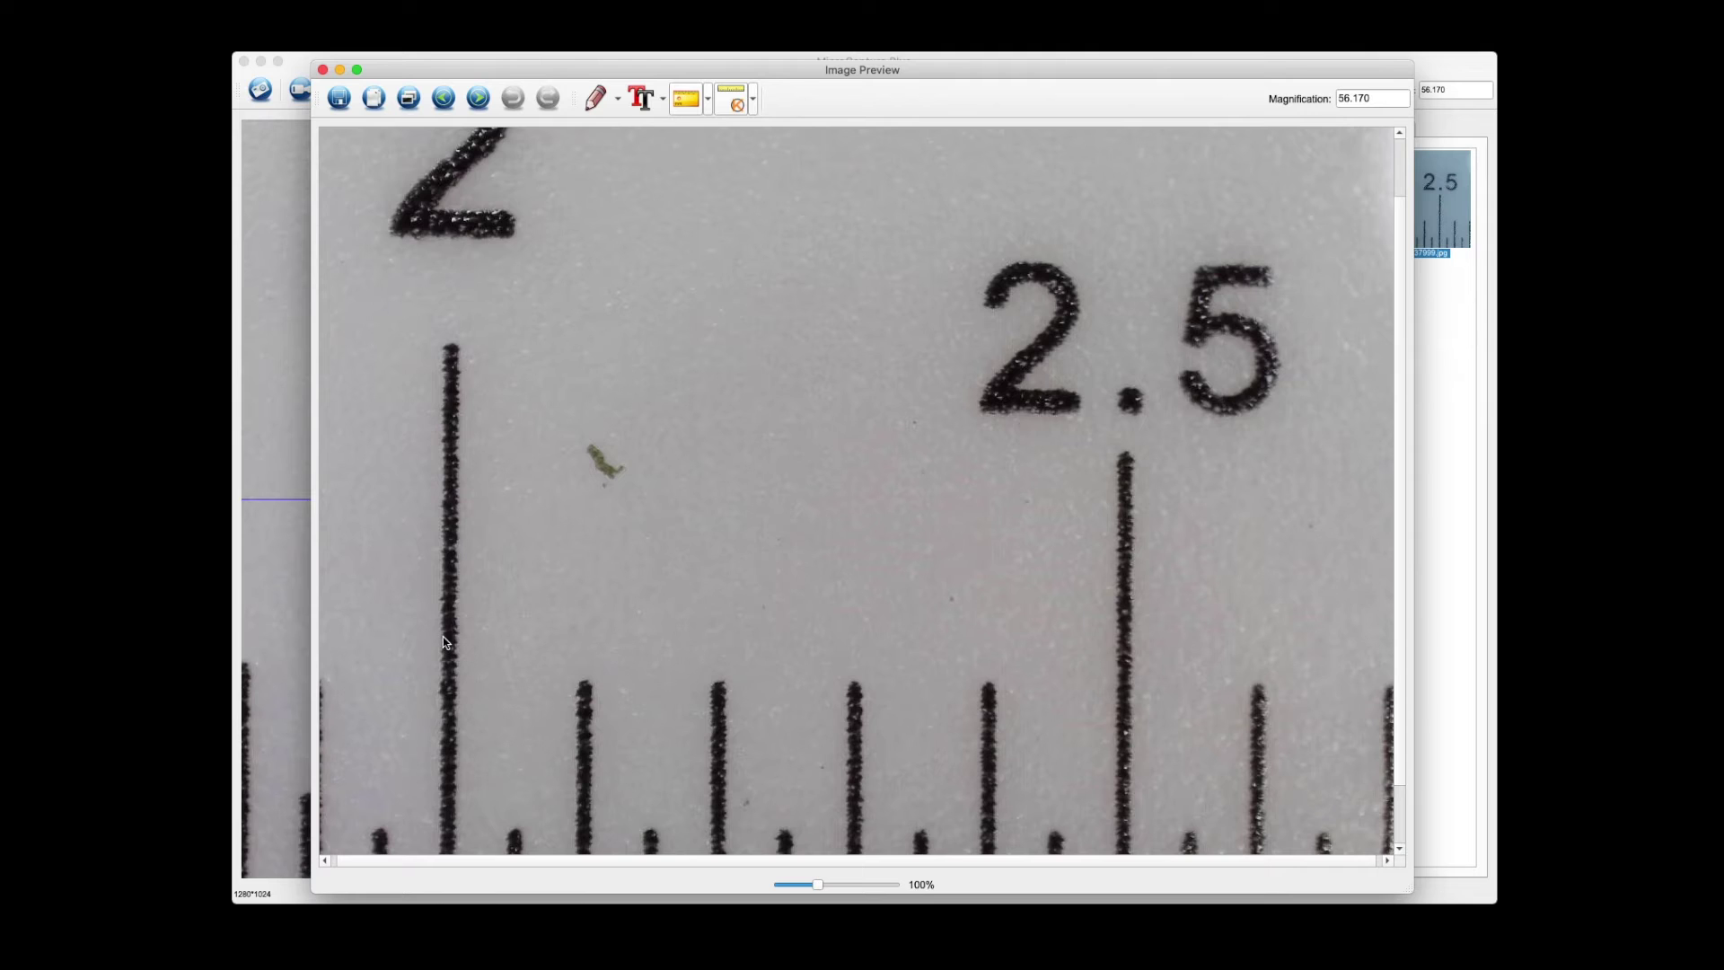
{"action": "mouse_move", "coordinate": [443, 644]}
{"action": "left_mouse_down"}
{"action": "mouse_move", "coordinate": [1012, 626]}
{"action": "mouse_move", "coordinate": [1118, 641]}
{"action": "left_mouse_up"}
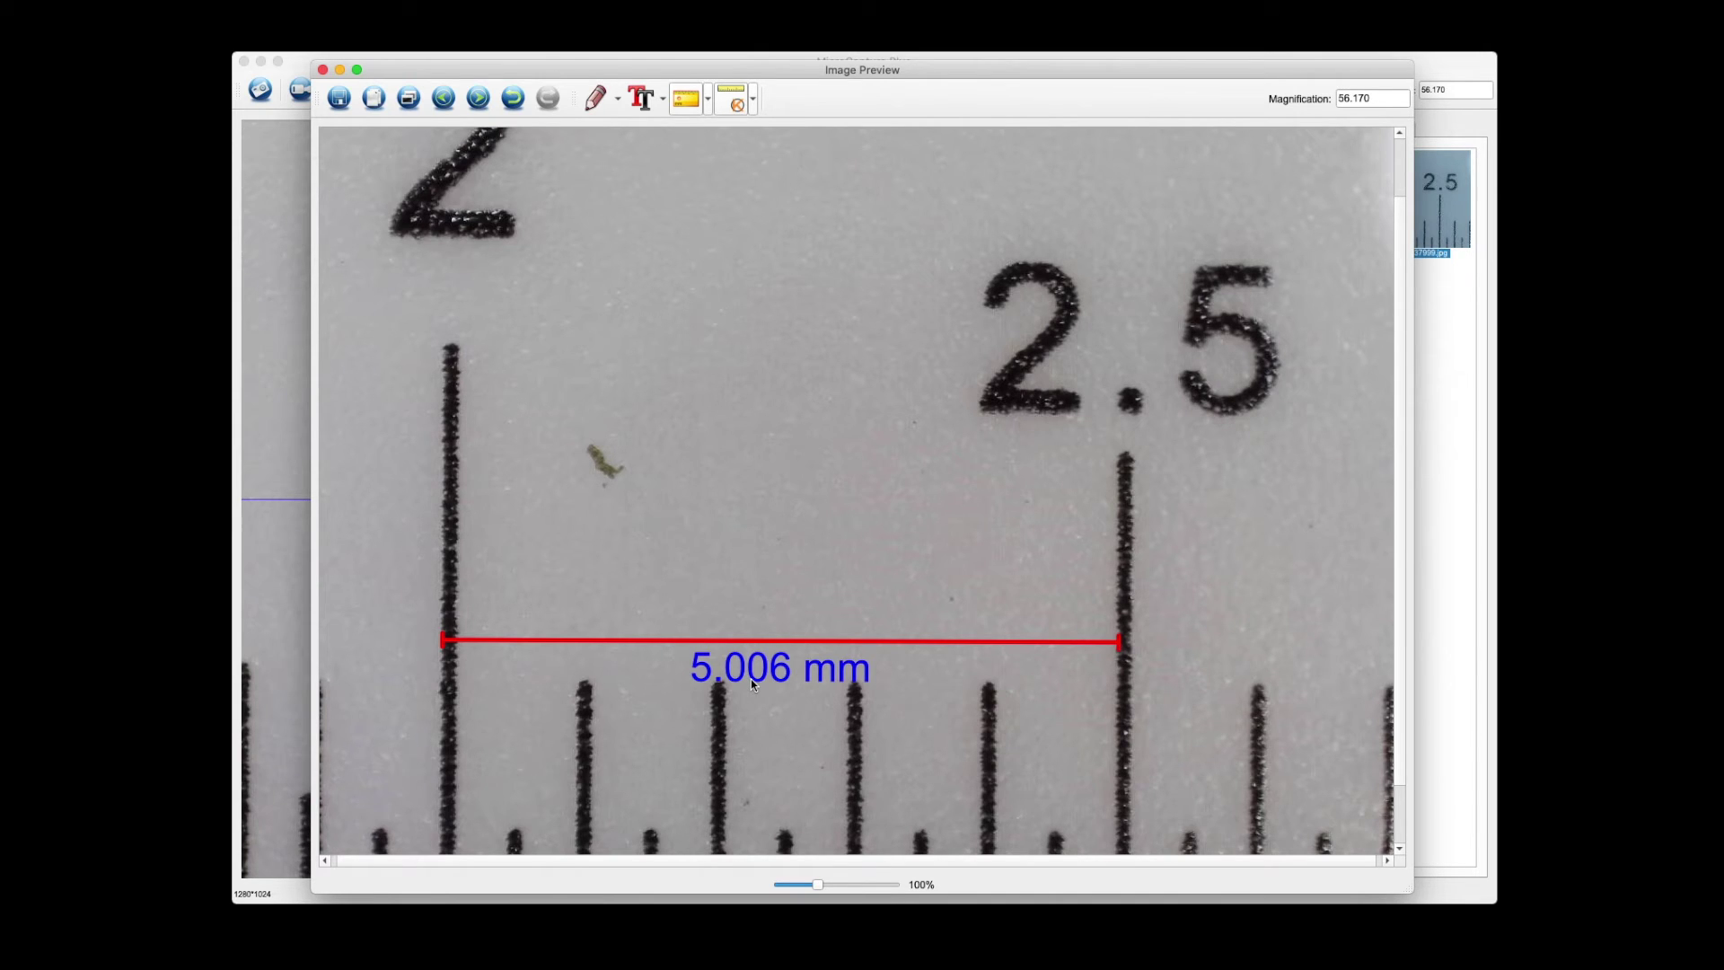
{"action": "left_click", "coordinate": [512, 97]}
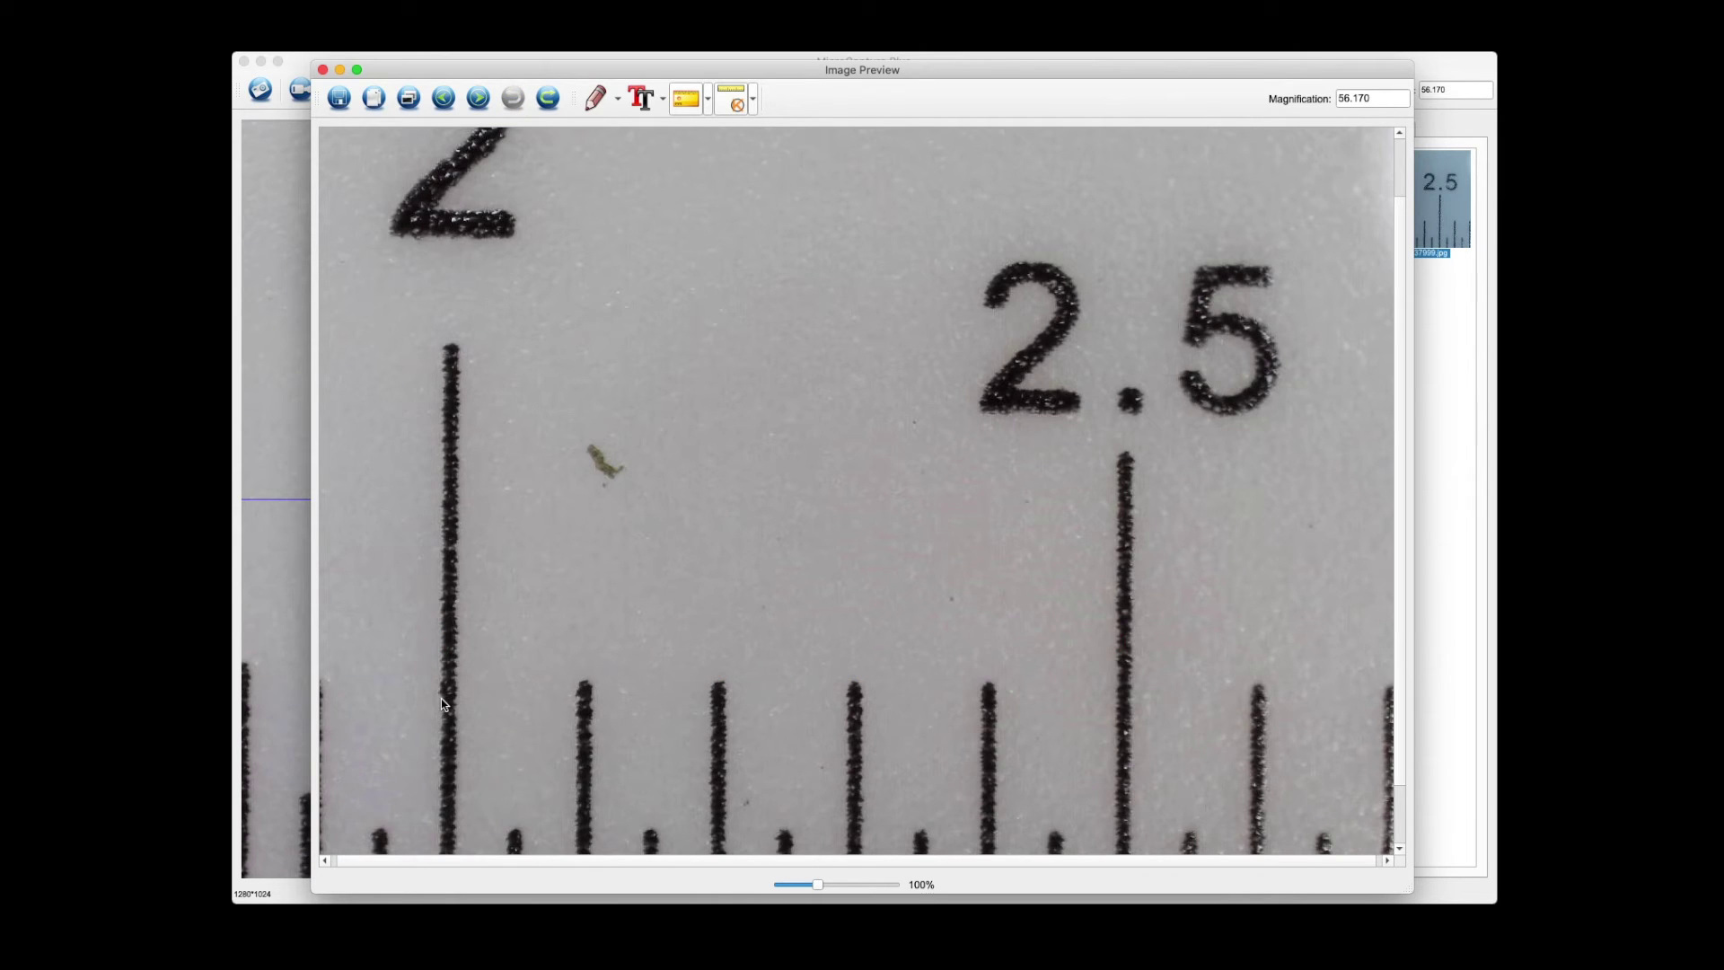
Step: Draw 1.011, 3.021 and 6.004 mm lines from the 2 tick, then undo the two longer ones
{"action": "left_click_drag", "start_coordinate": [440, 698], "coordinate": [577, 695]}
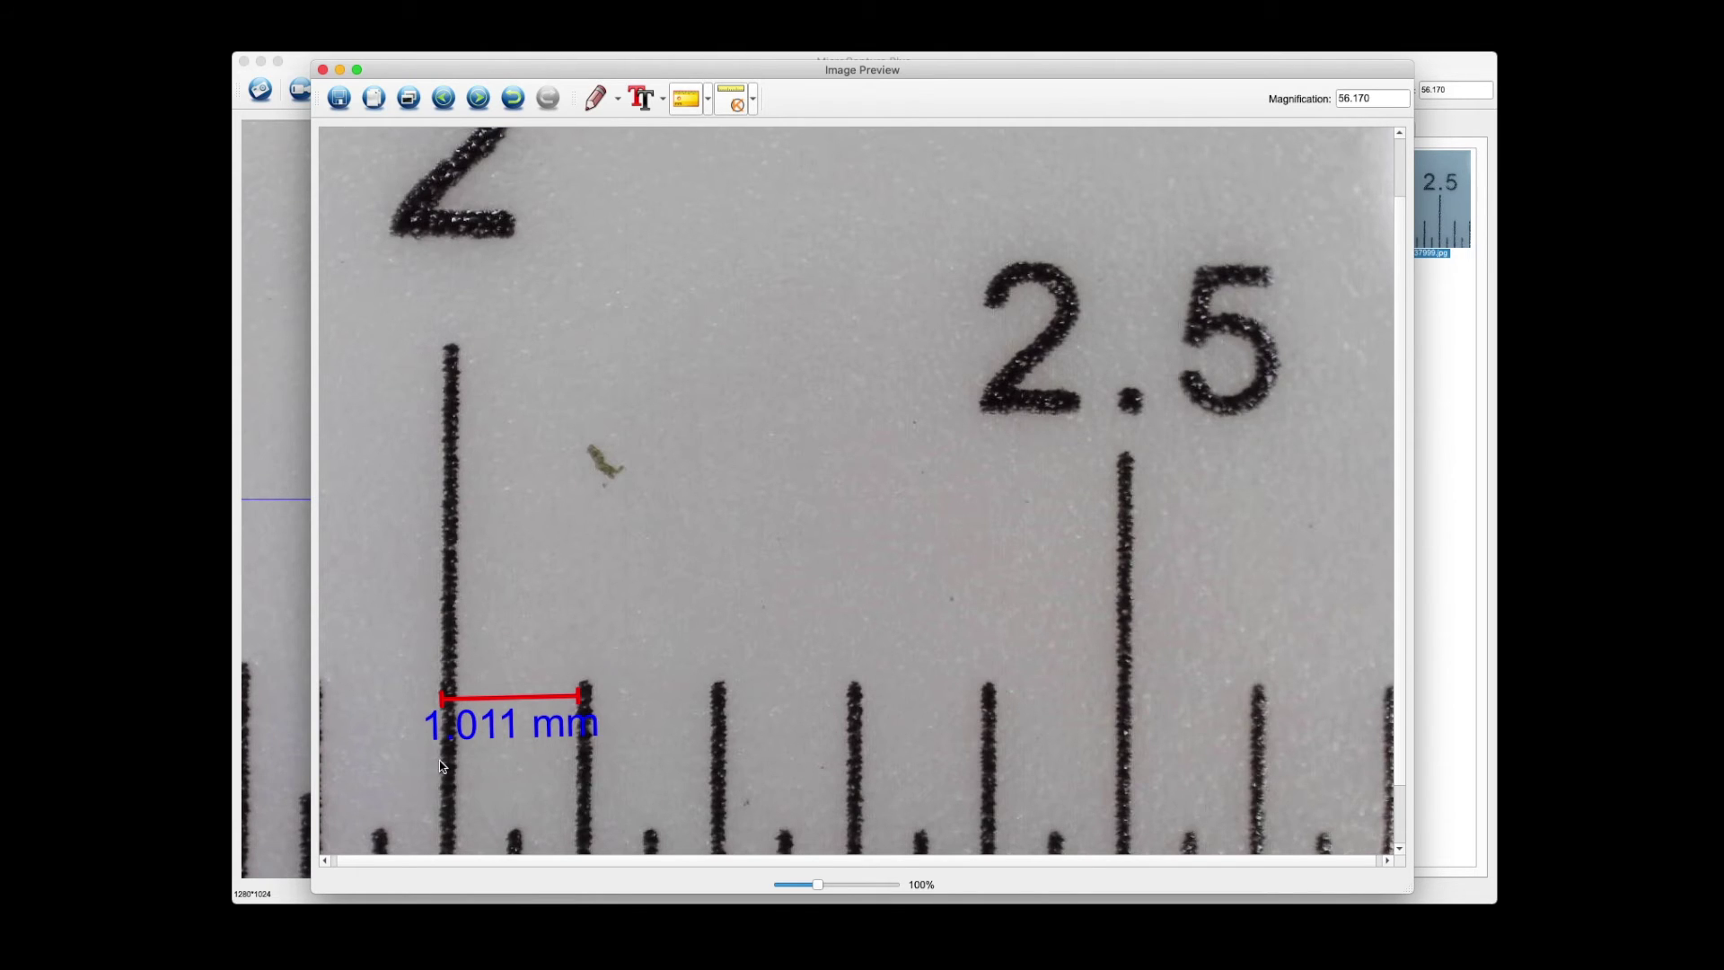
{"action": "left_click_drag", "start_coordinate": [440, 761], "coordinate": [847, 752]}
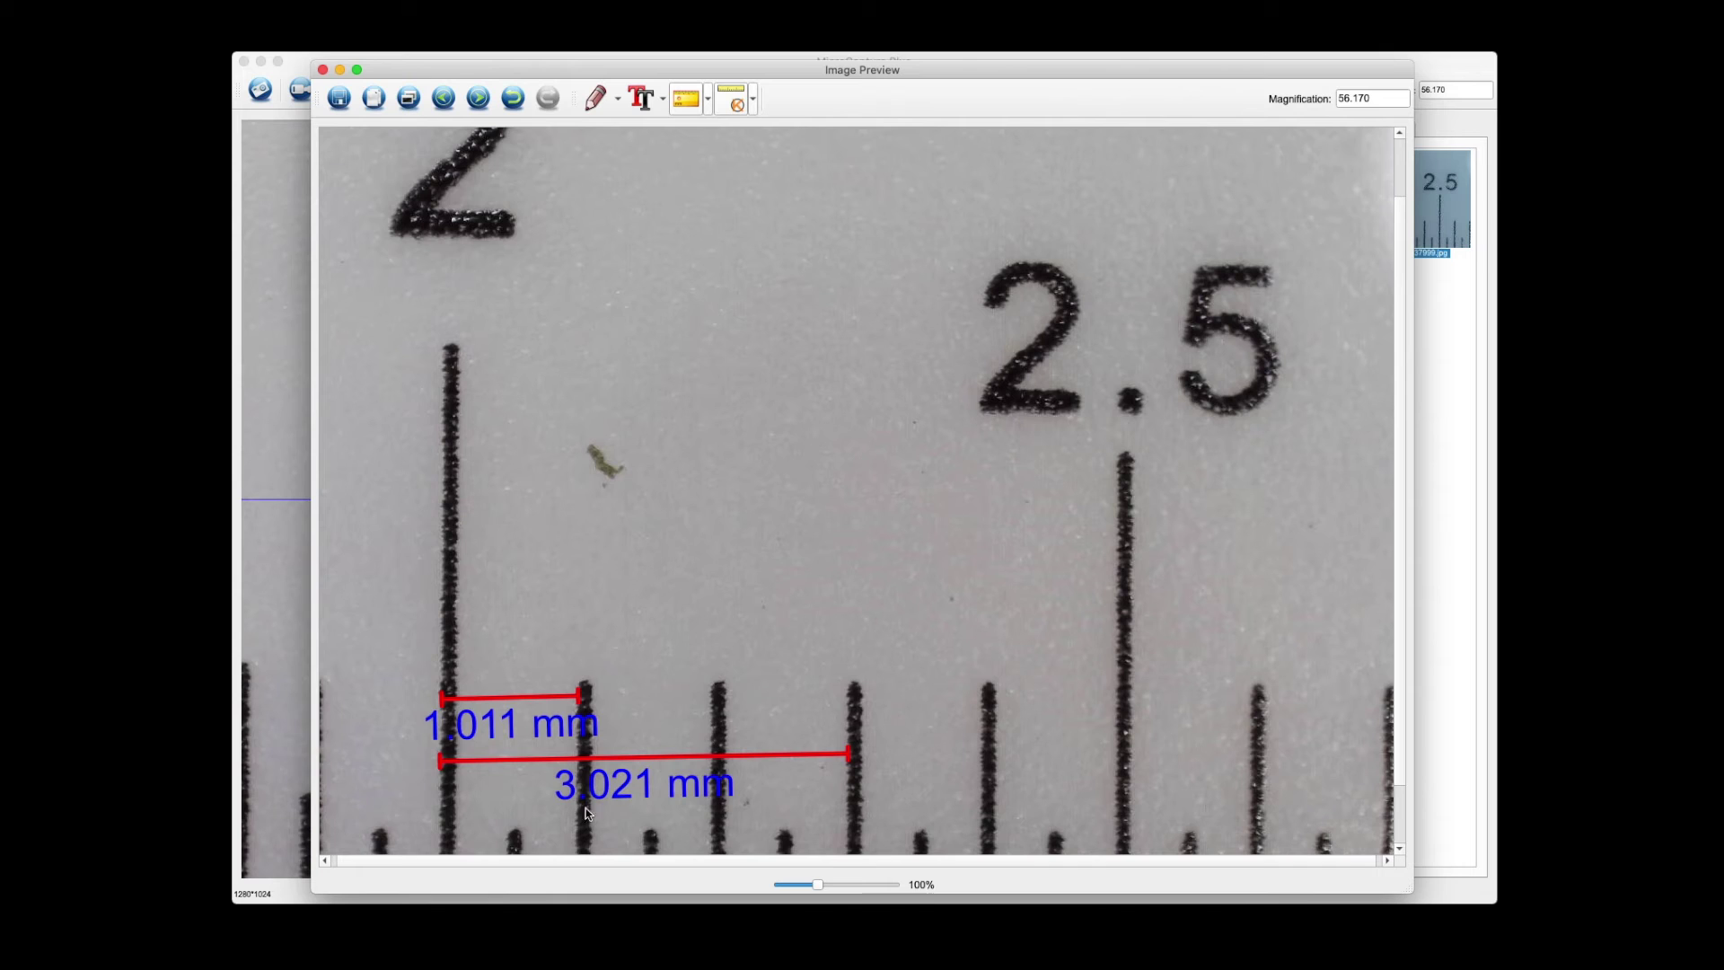
{"action": "left_click_drag", "start_coordinate": [441, 808], "coordinate": [1254, 812]}
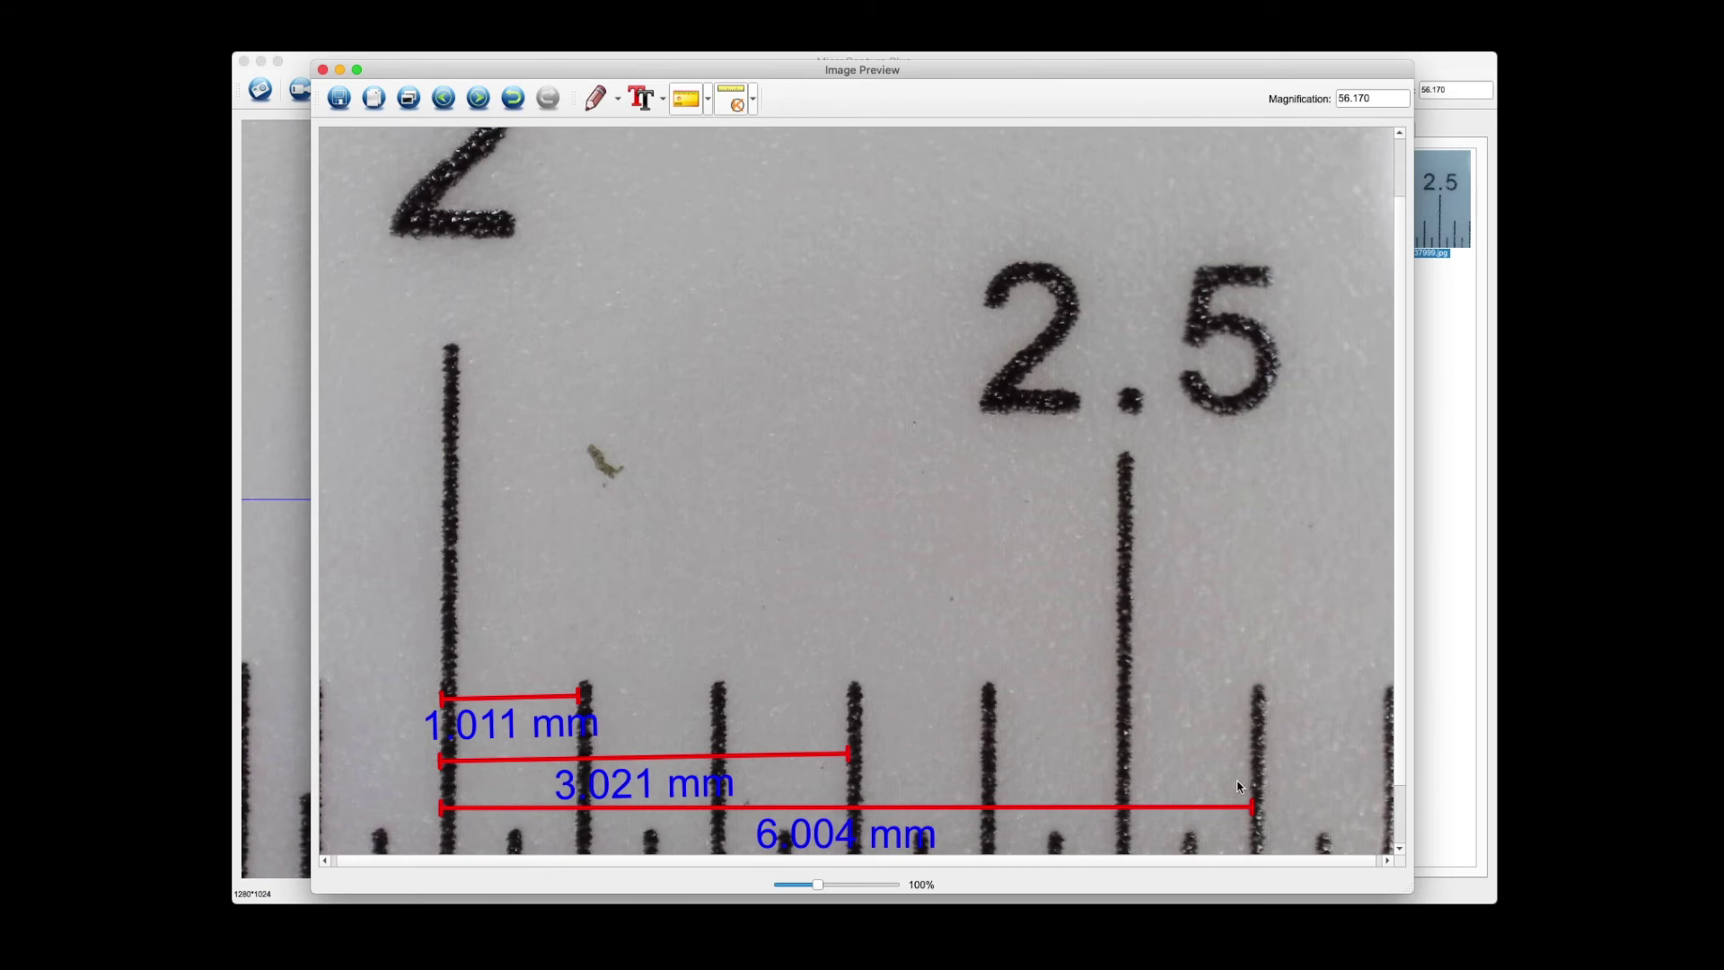
{"action": "left_click", "coordinate": [513, 97]}
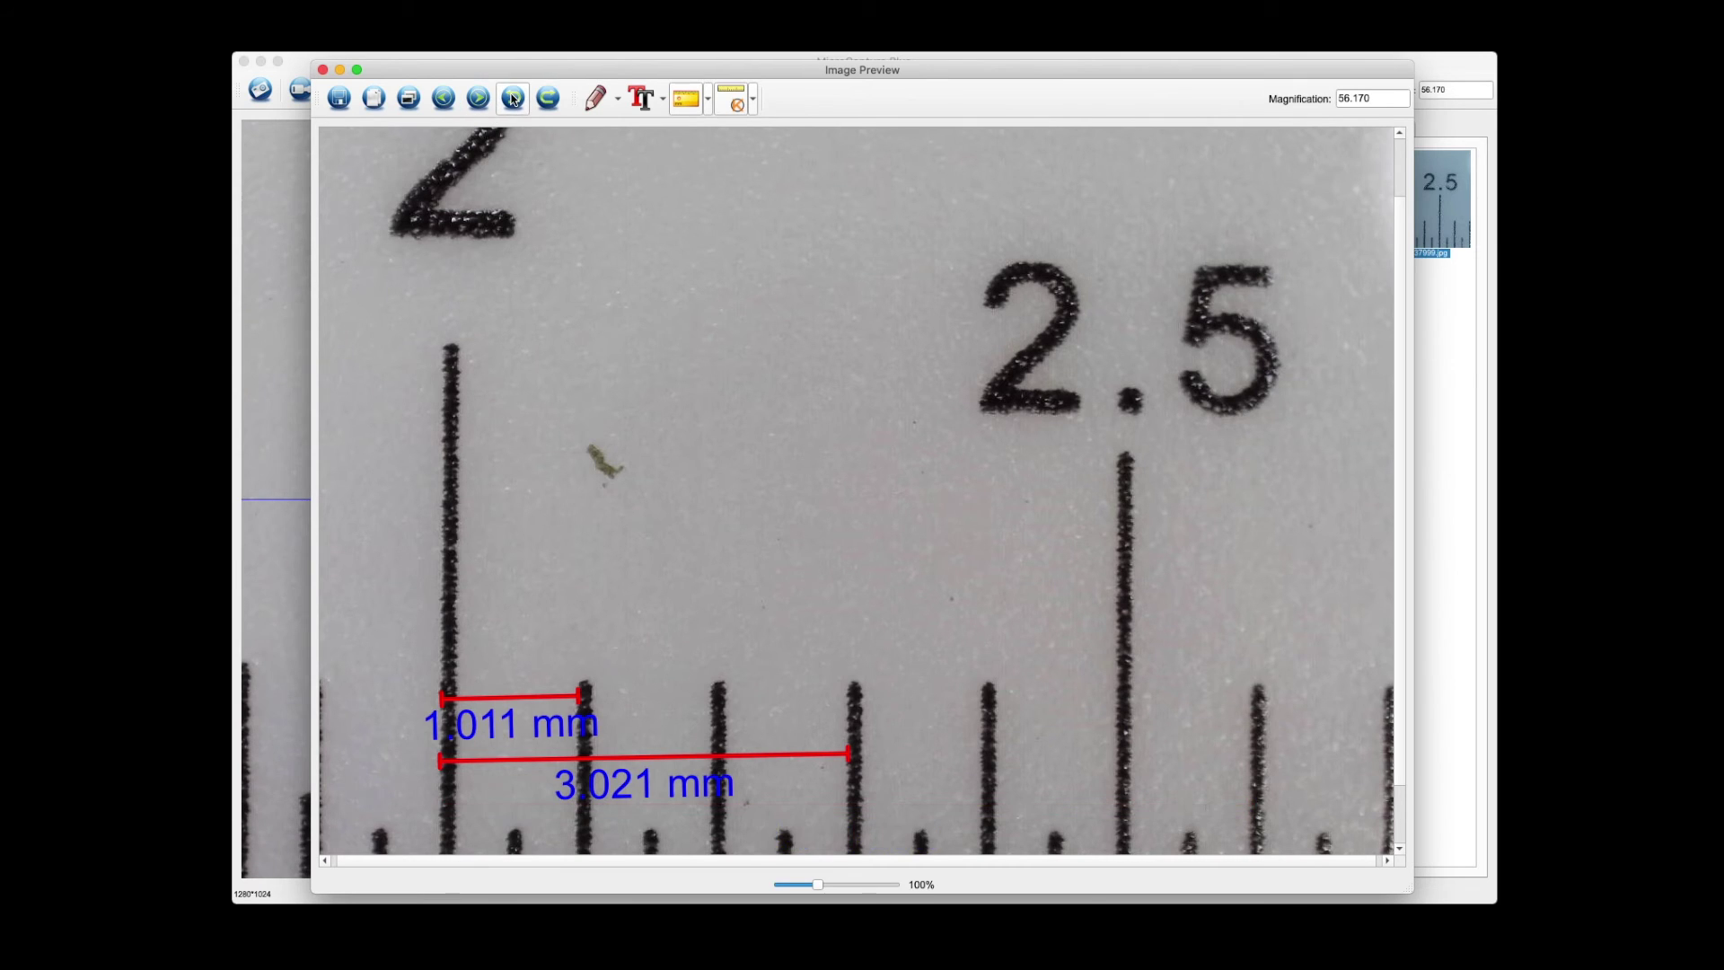
{"action": "left_click", "coordinate": [513, 97]}
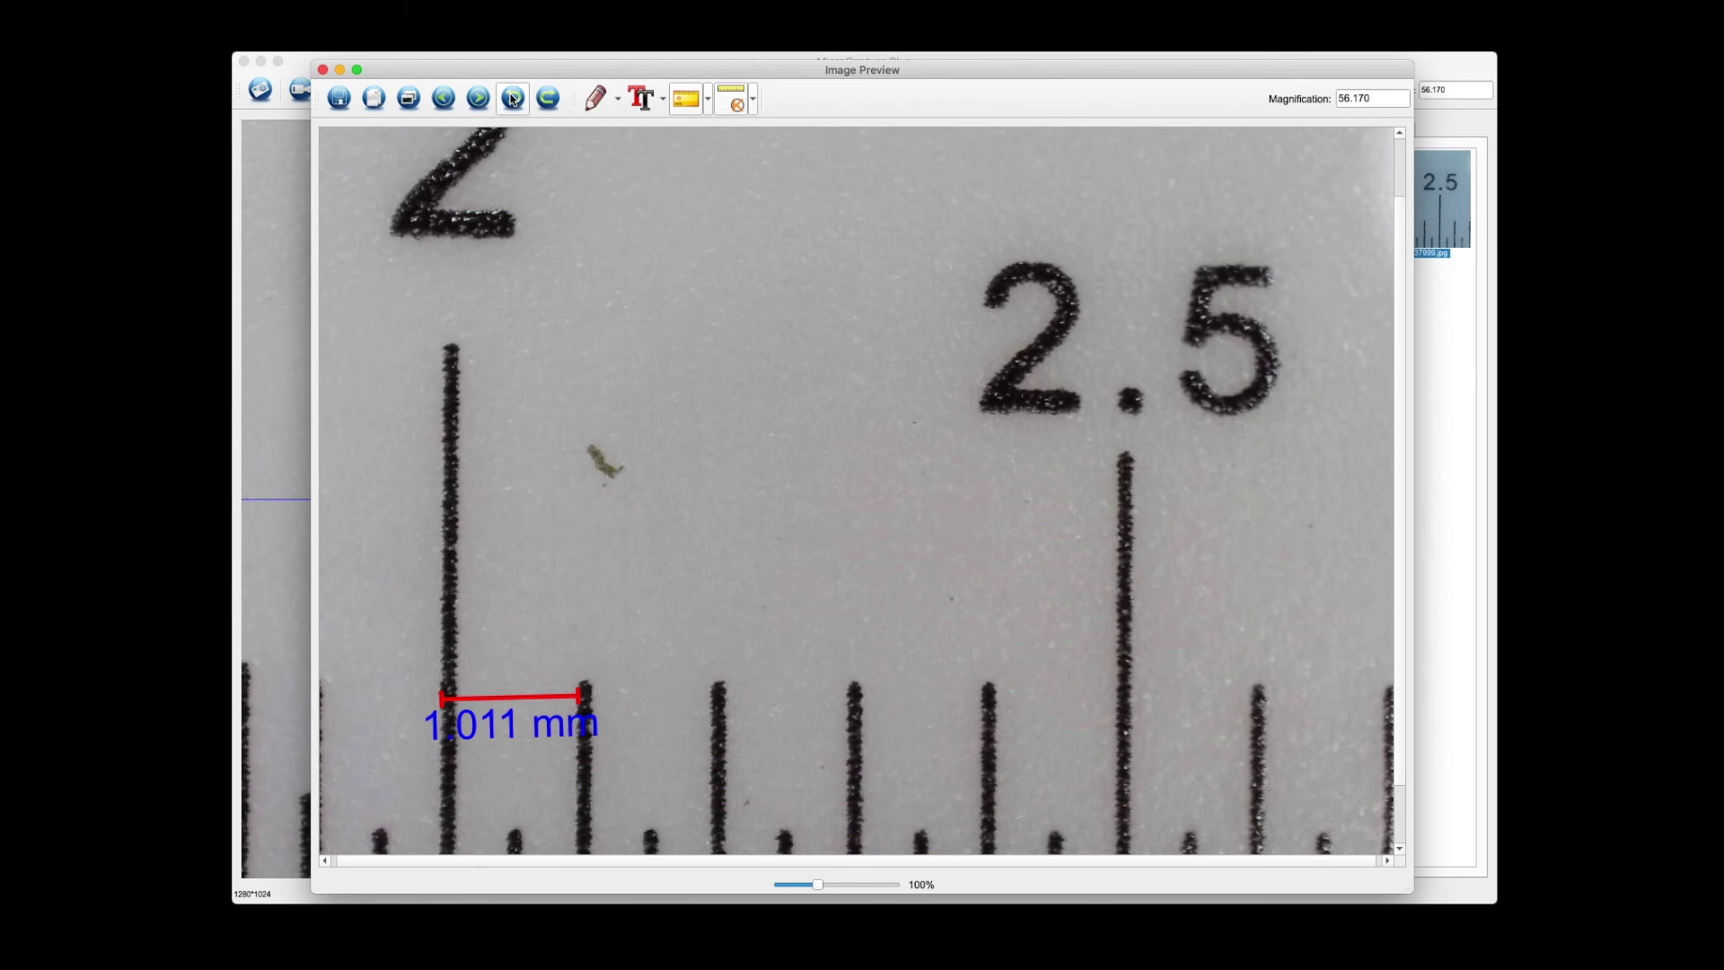
Step: Close the preview and save the measured image as 'Ruler w/measurement' on the Desktop
{"action": "left_click", "coordinate": [322, 70]}
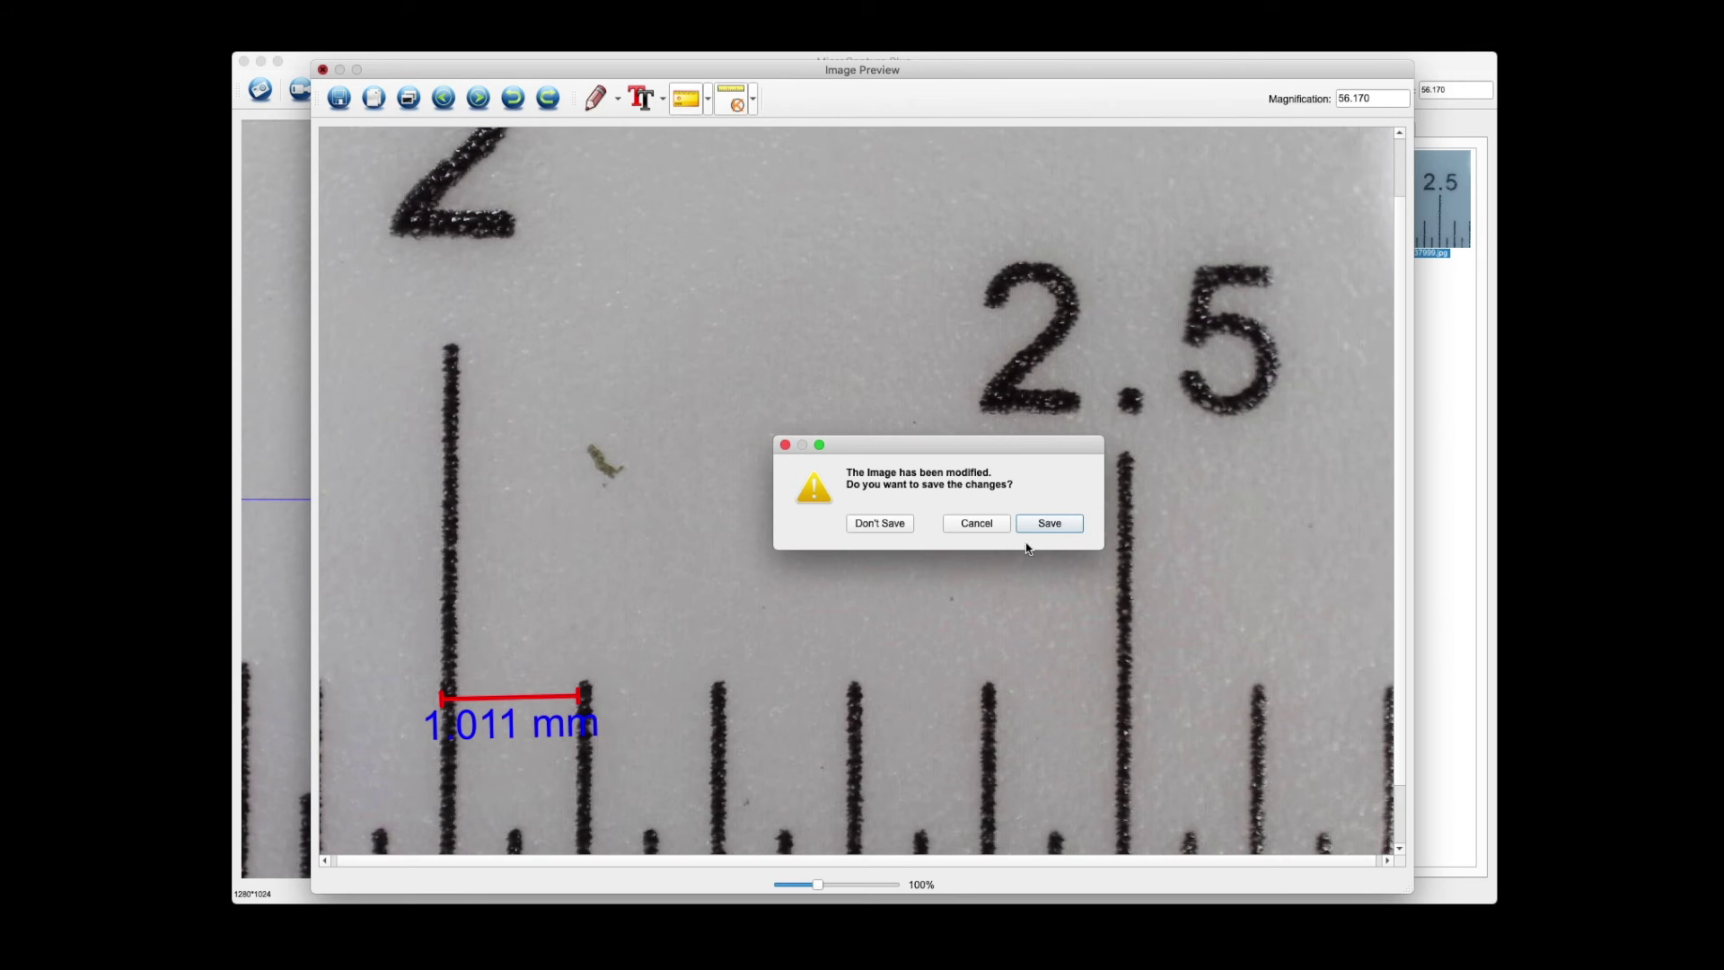
{"action": "left_click", "coordinate": [1053, 525]}
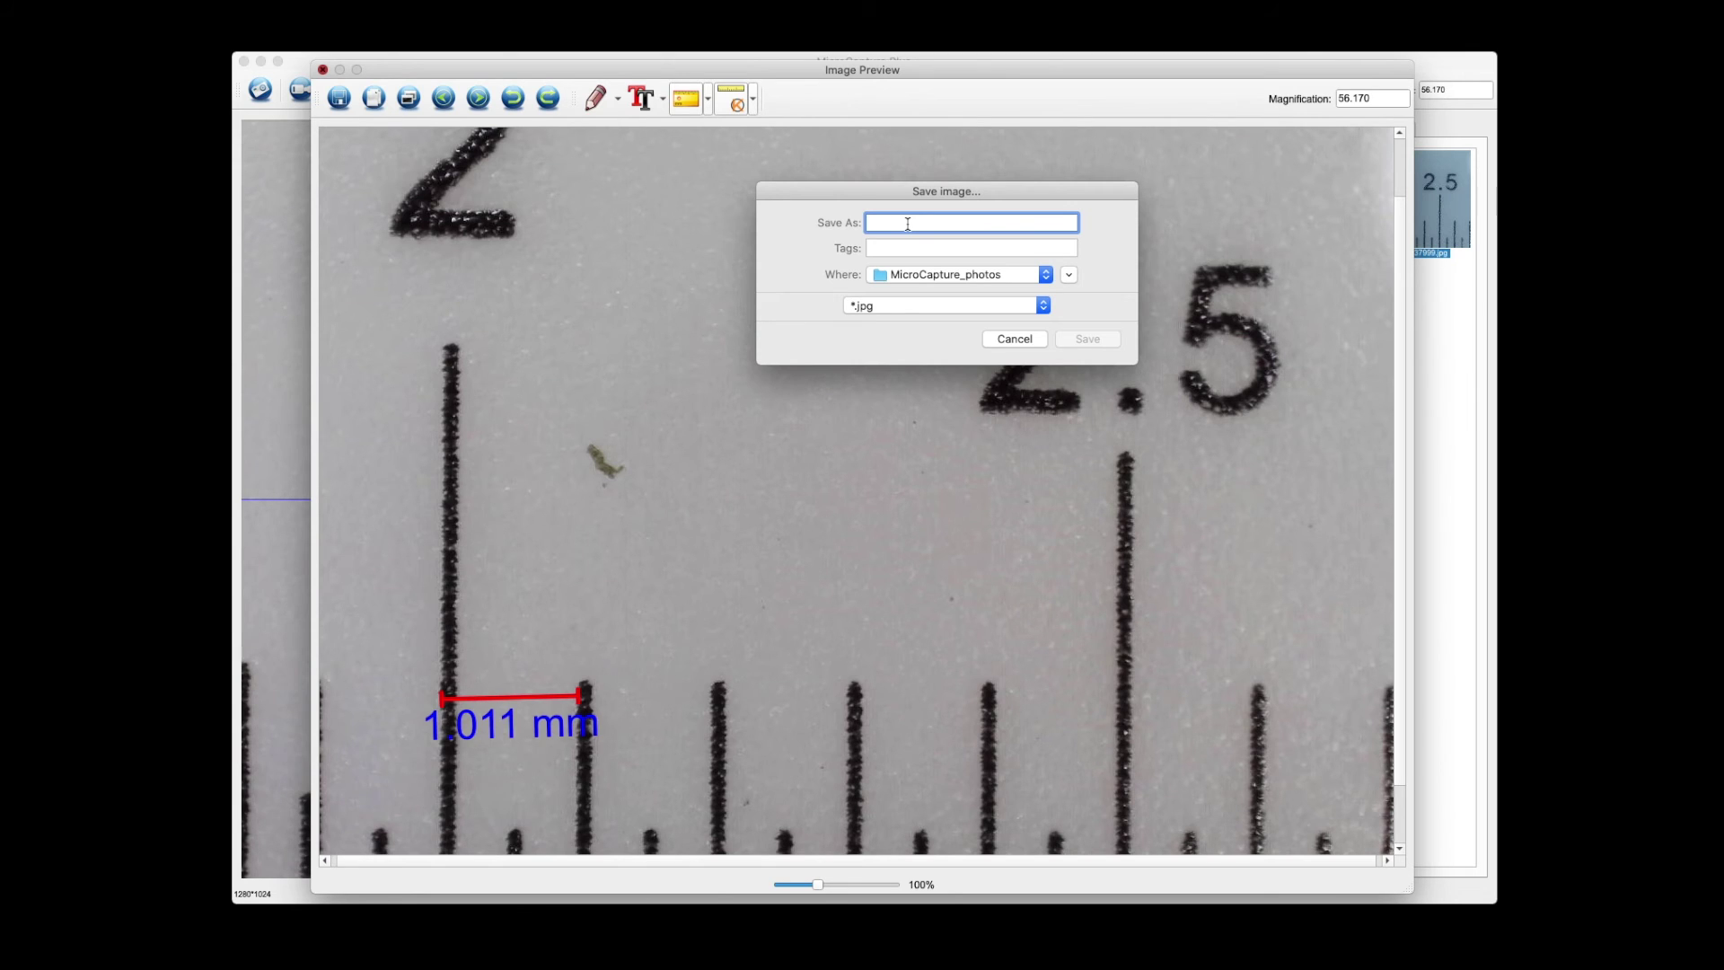
{"action": "type", "text": "Ruler w"}
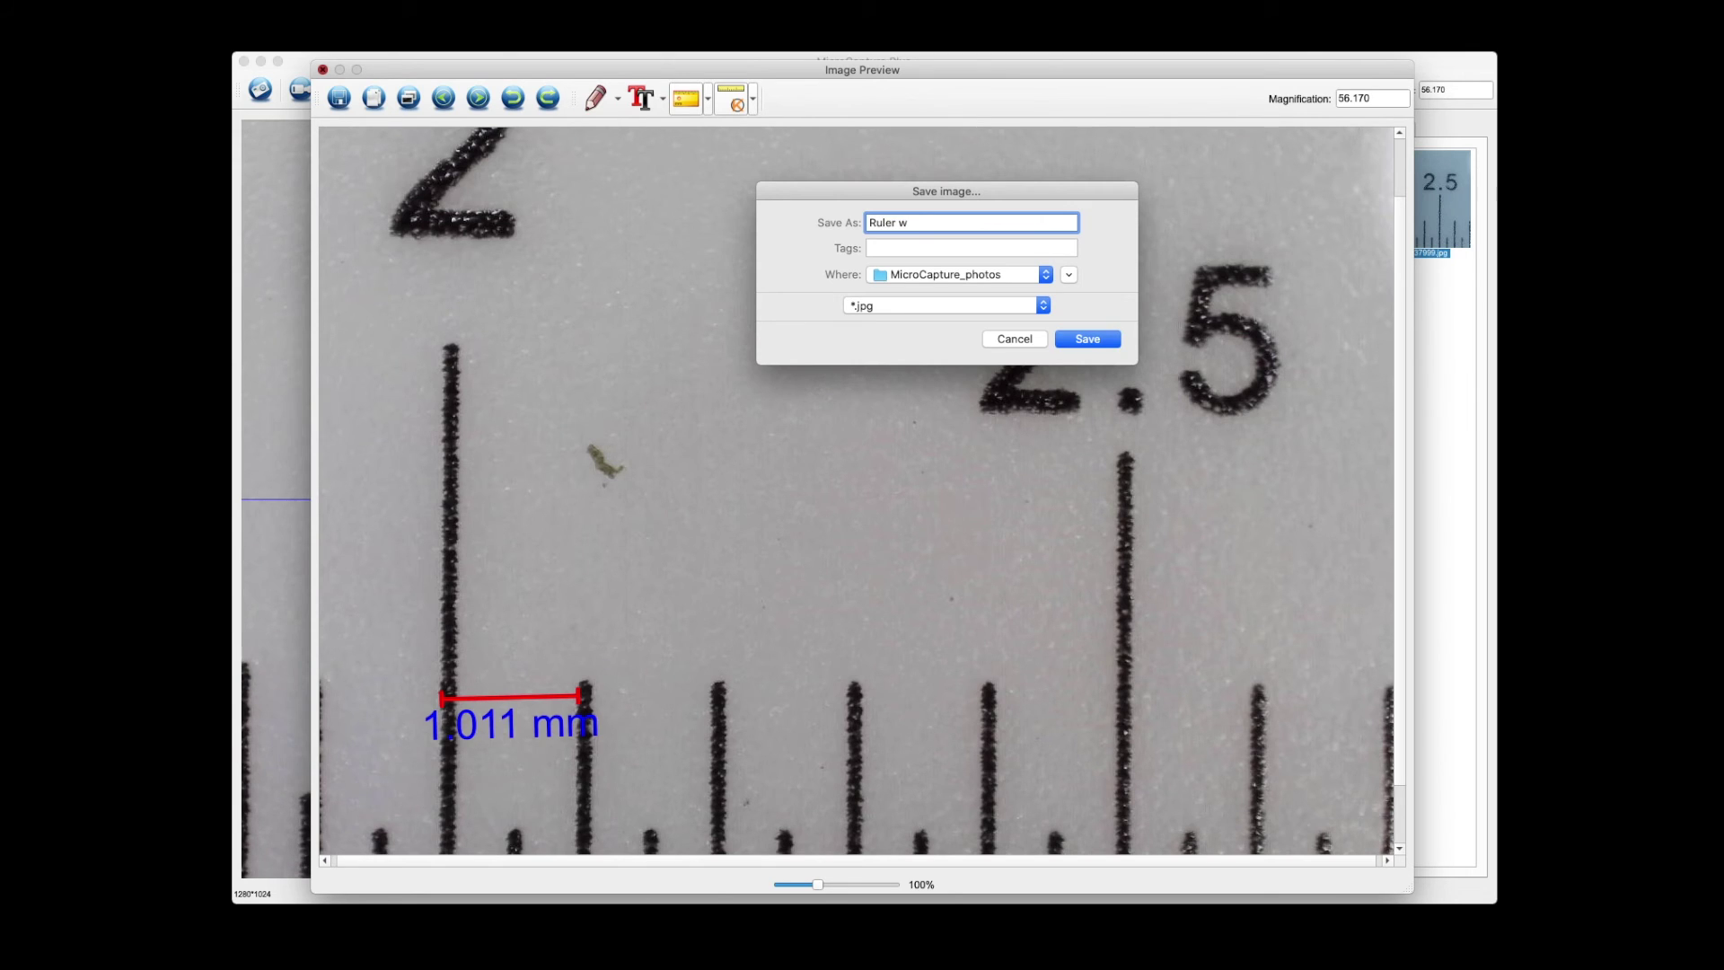
{"action": "type", "text": "/"}
{"action": "type", "text": "mea"}
{"action": "type", "text": "sue"}
{"action": "type", "text": "emtnt"}
{"action": "key", "text": "BackSpace"}
{"action": "key", "text": "BackSpace"}
{"action": "key", "text": "BackSpace"}
{"action": "type", "text": "ent"}
{"action": "left_click", "coordinate": [1047, 280]}
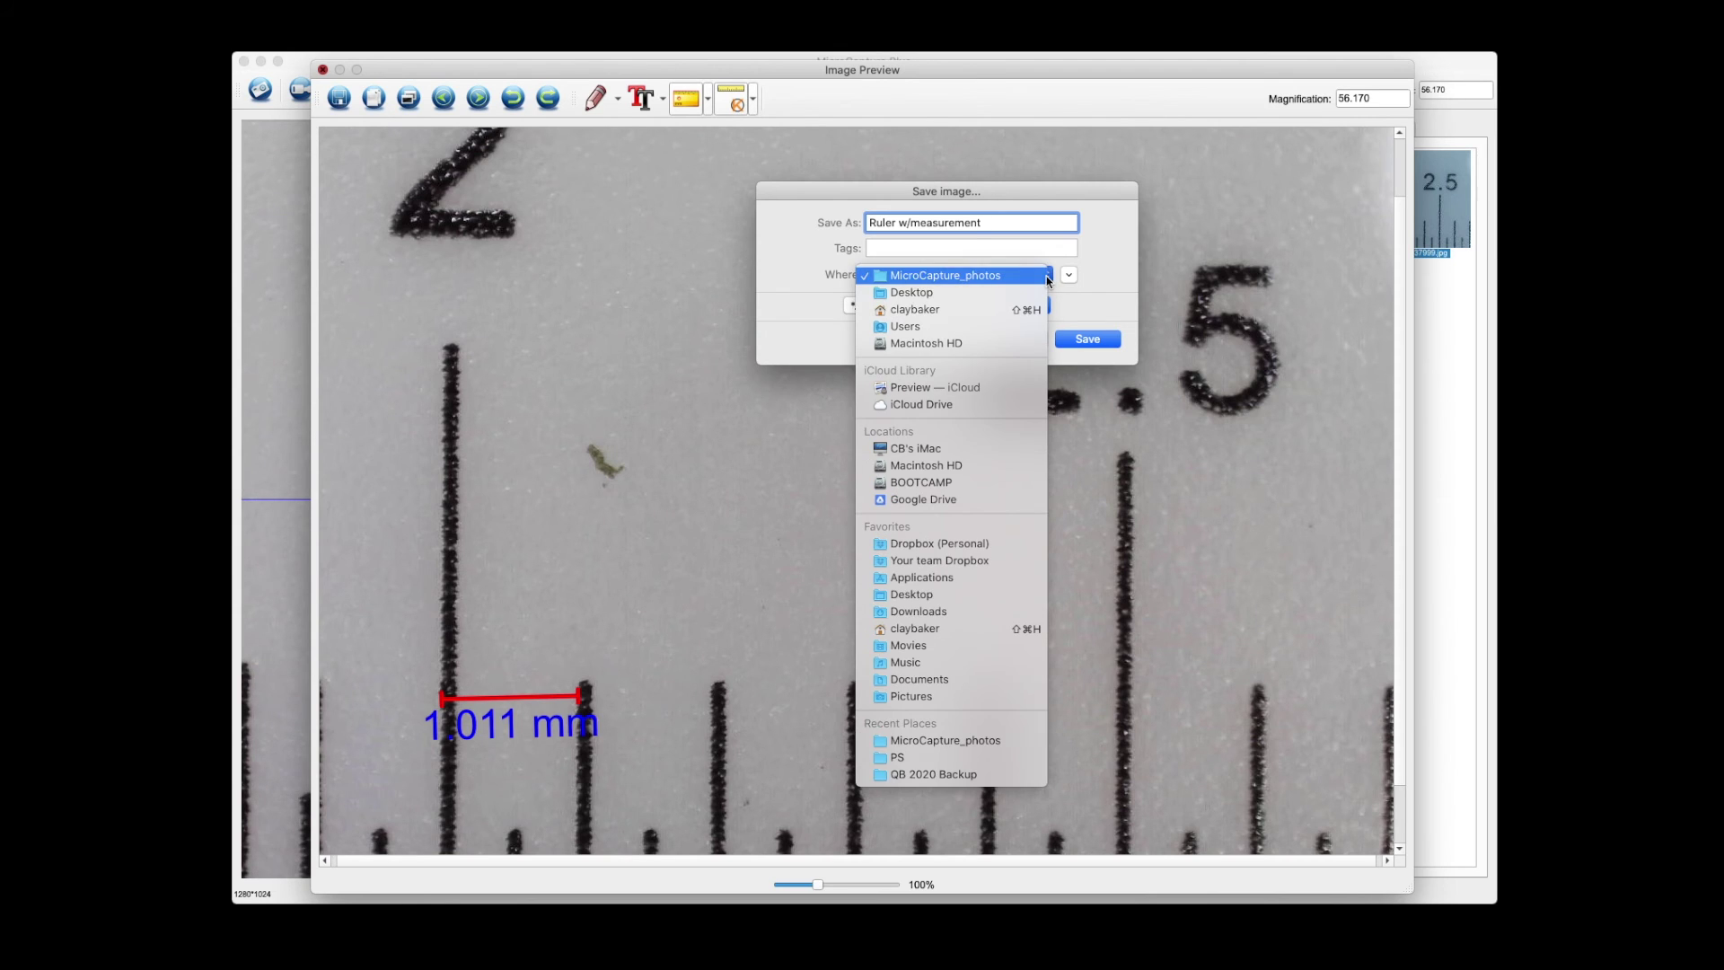
{"action": "left_click", "coordinate": [899, 294]}
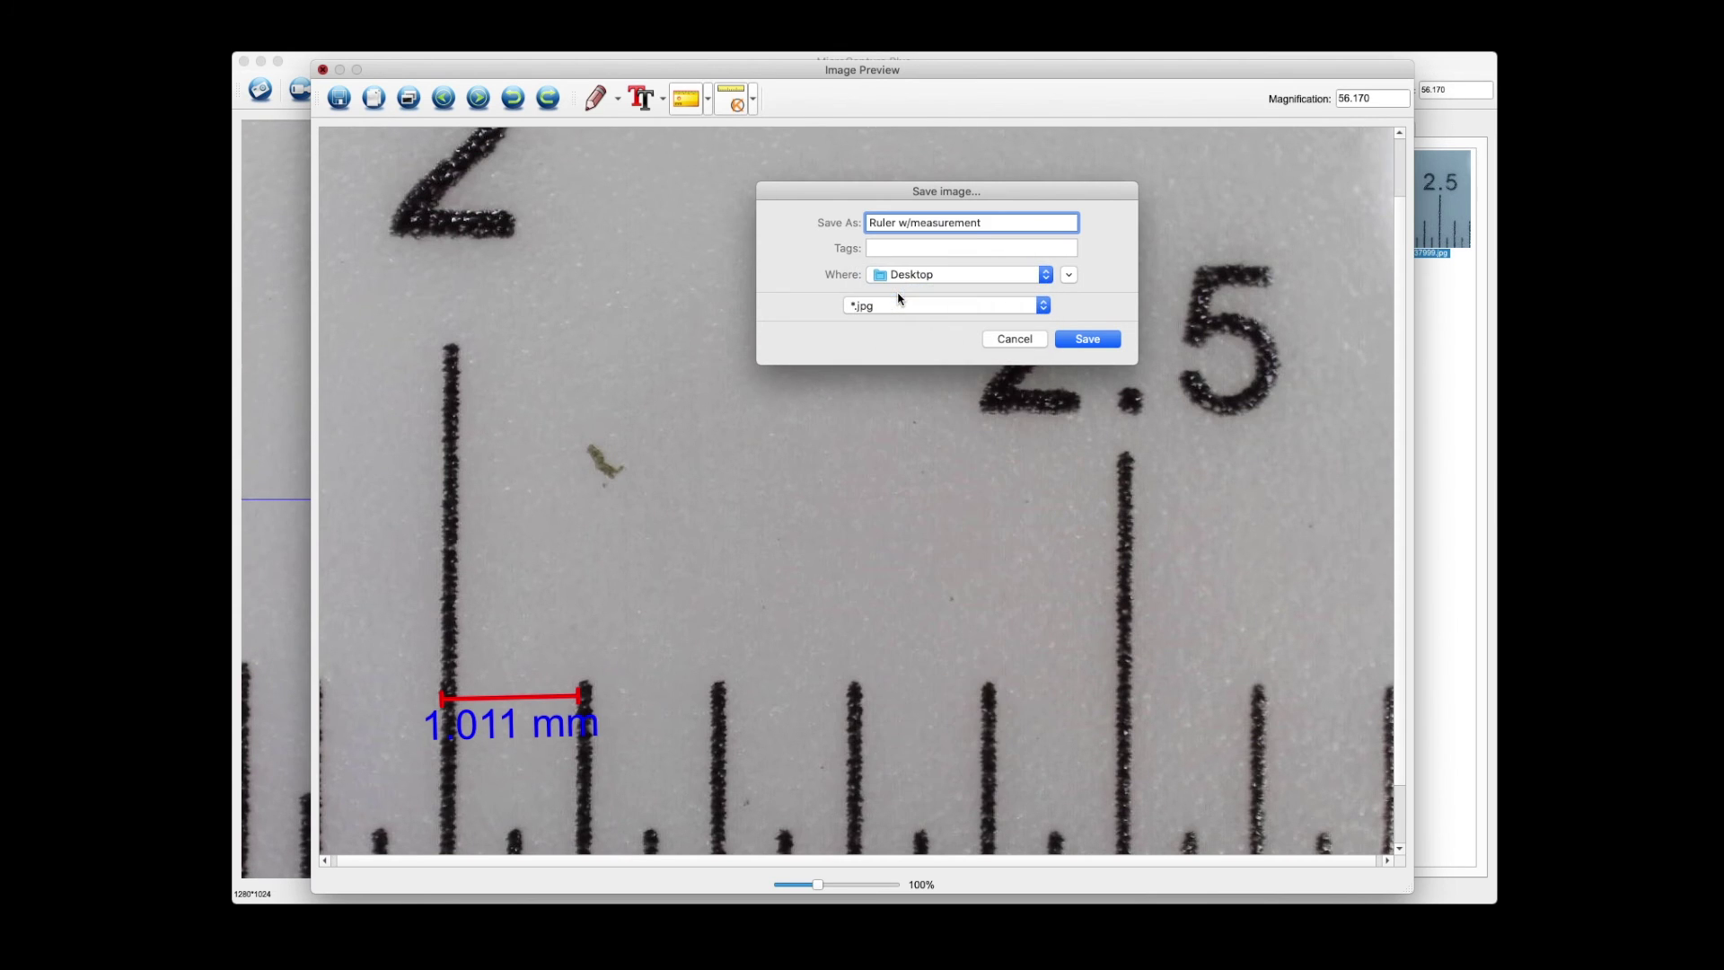
{"action": "left_click", "coordinate": [1074, 338]}
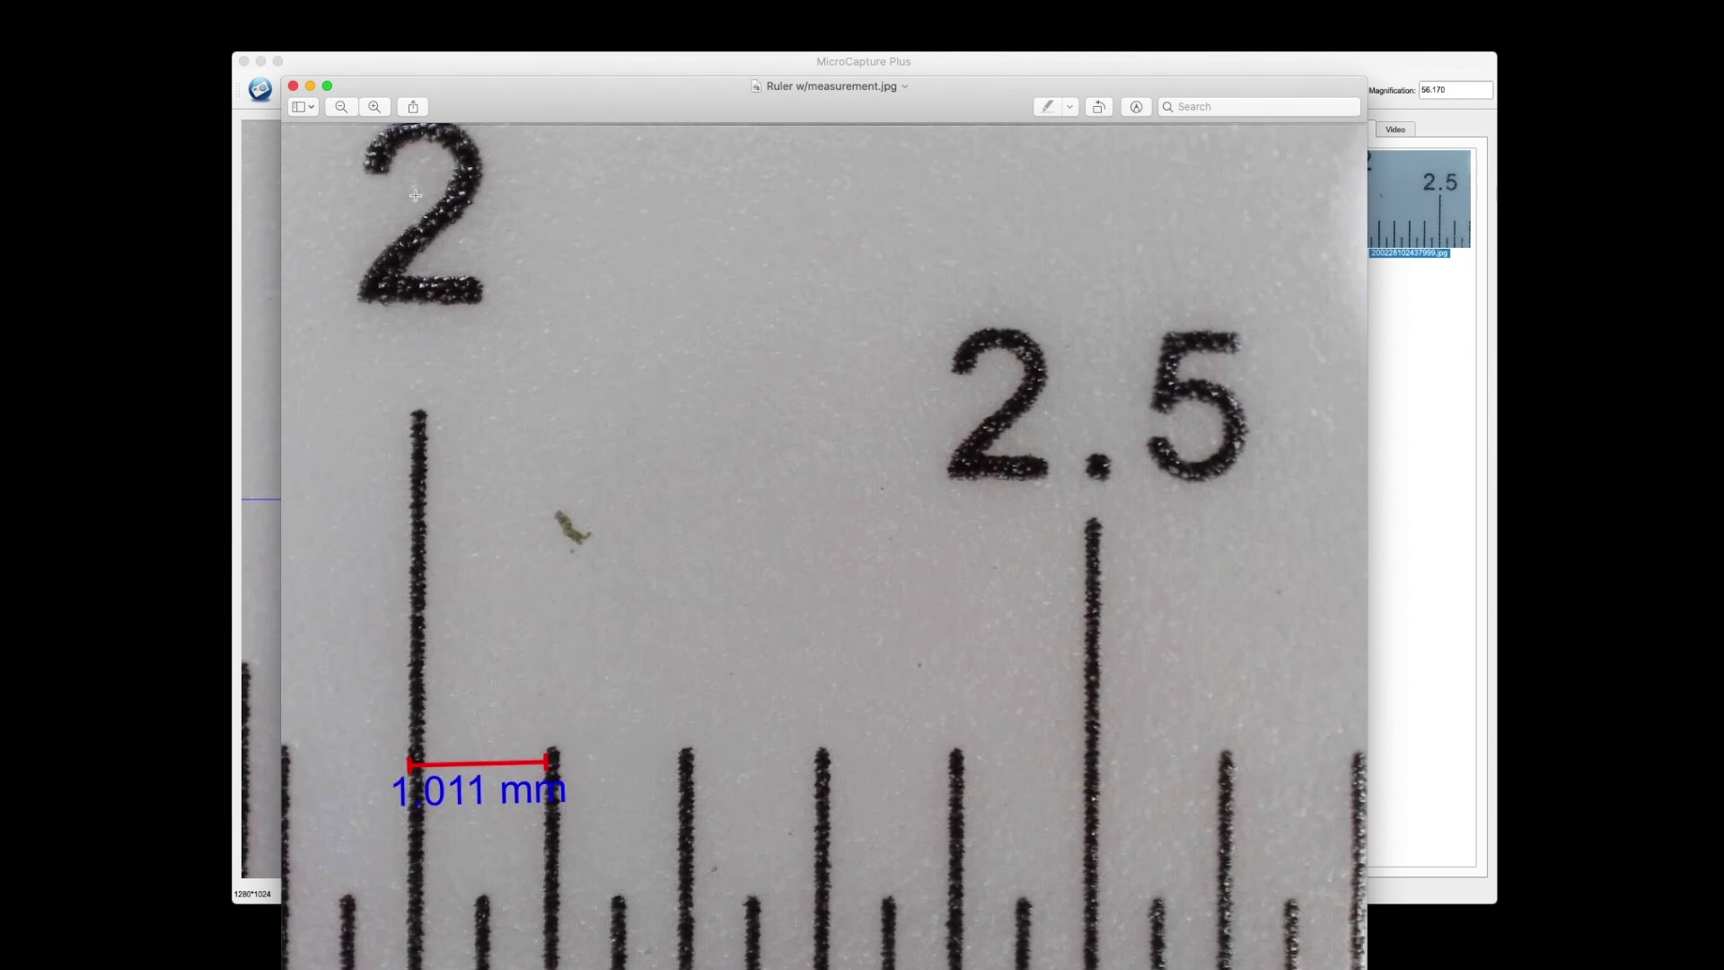
{"action": "left_click", "coordinate": [293, 86]}
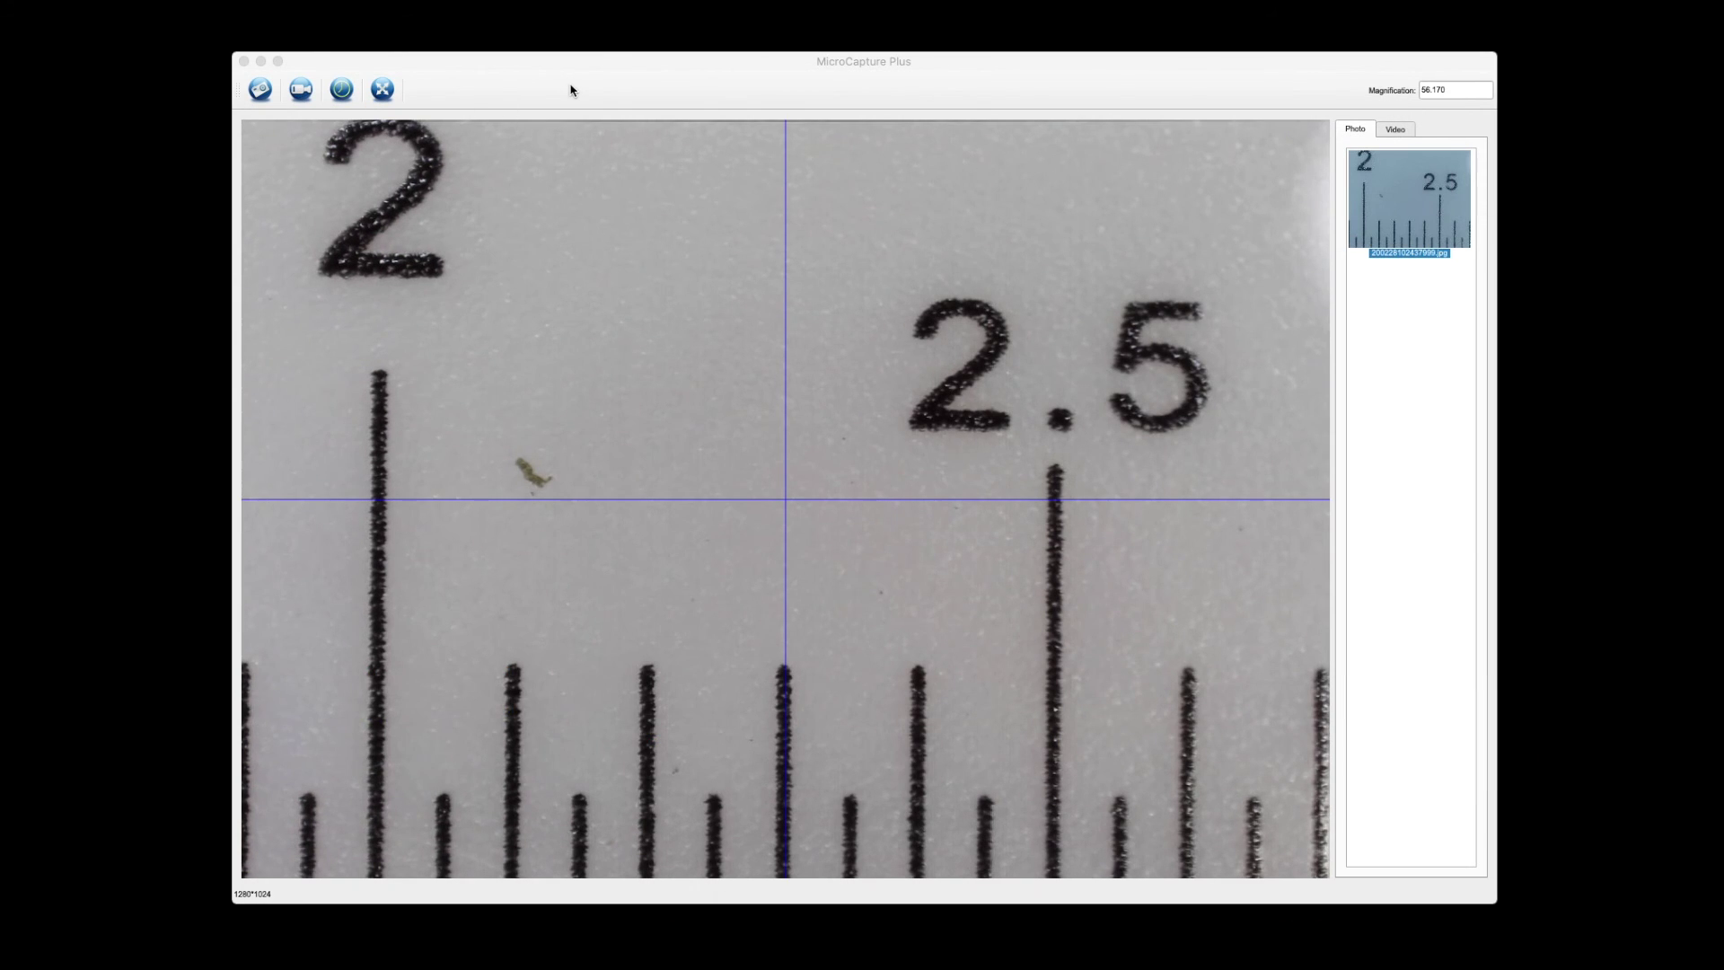
Step: Reopen the ruler photo maximized and draw a 5.000 mm Any Angle Line from 2 to 2.5
{"action": "double_click", "coordinate": [1396, 212]}
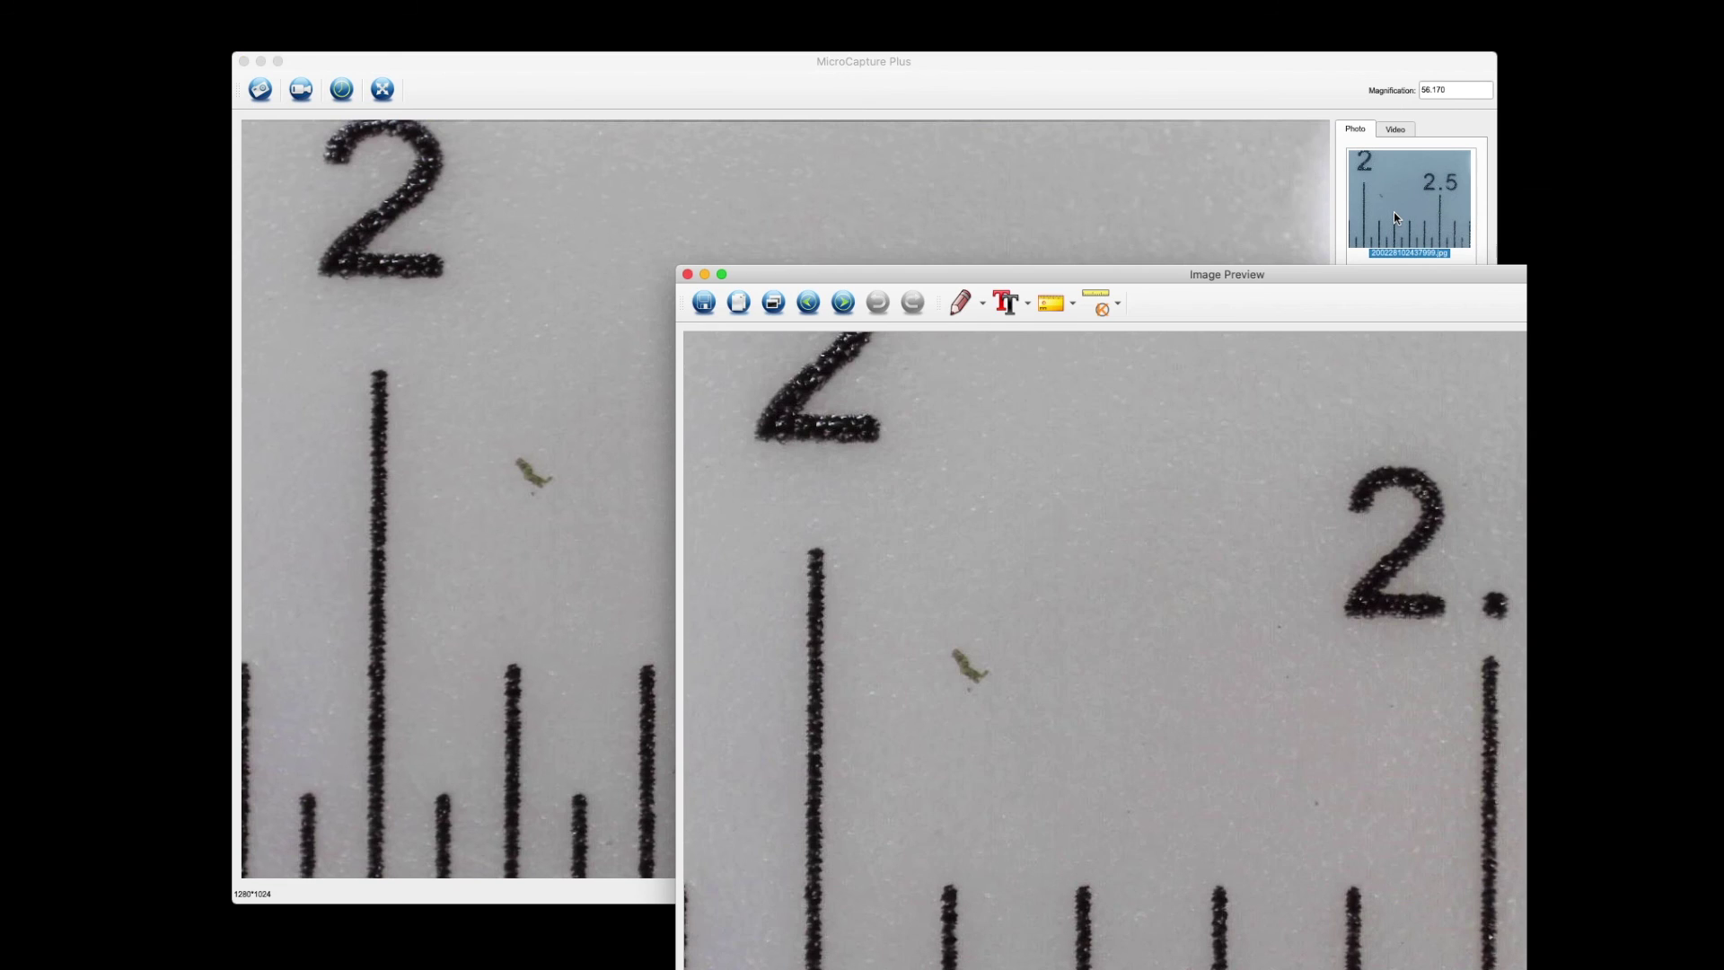
{"action": "double_click", "coordinate": [1124, 276]}
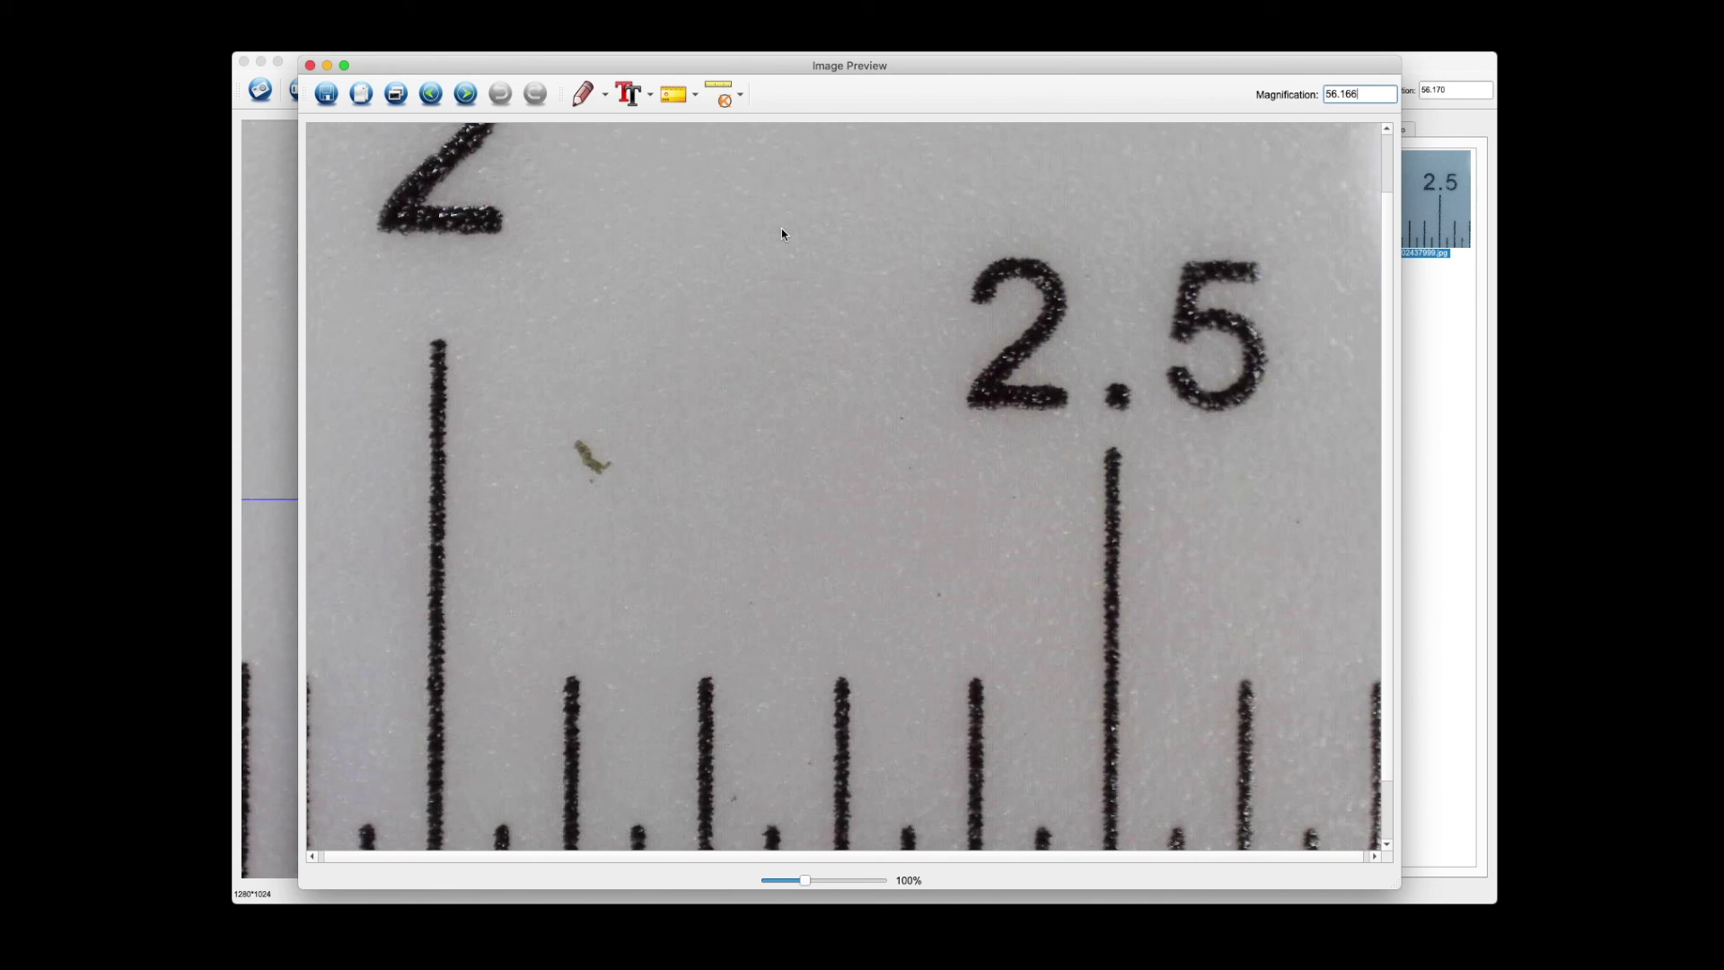
{"action": "left_click", "coordinate": [696, 95]}
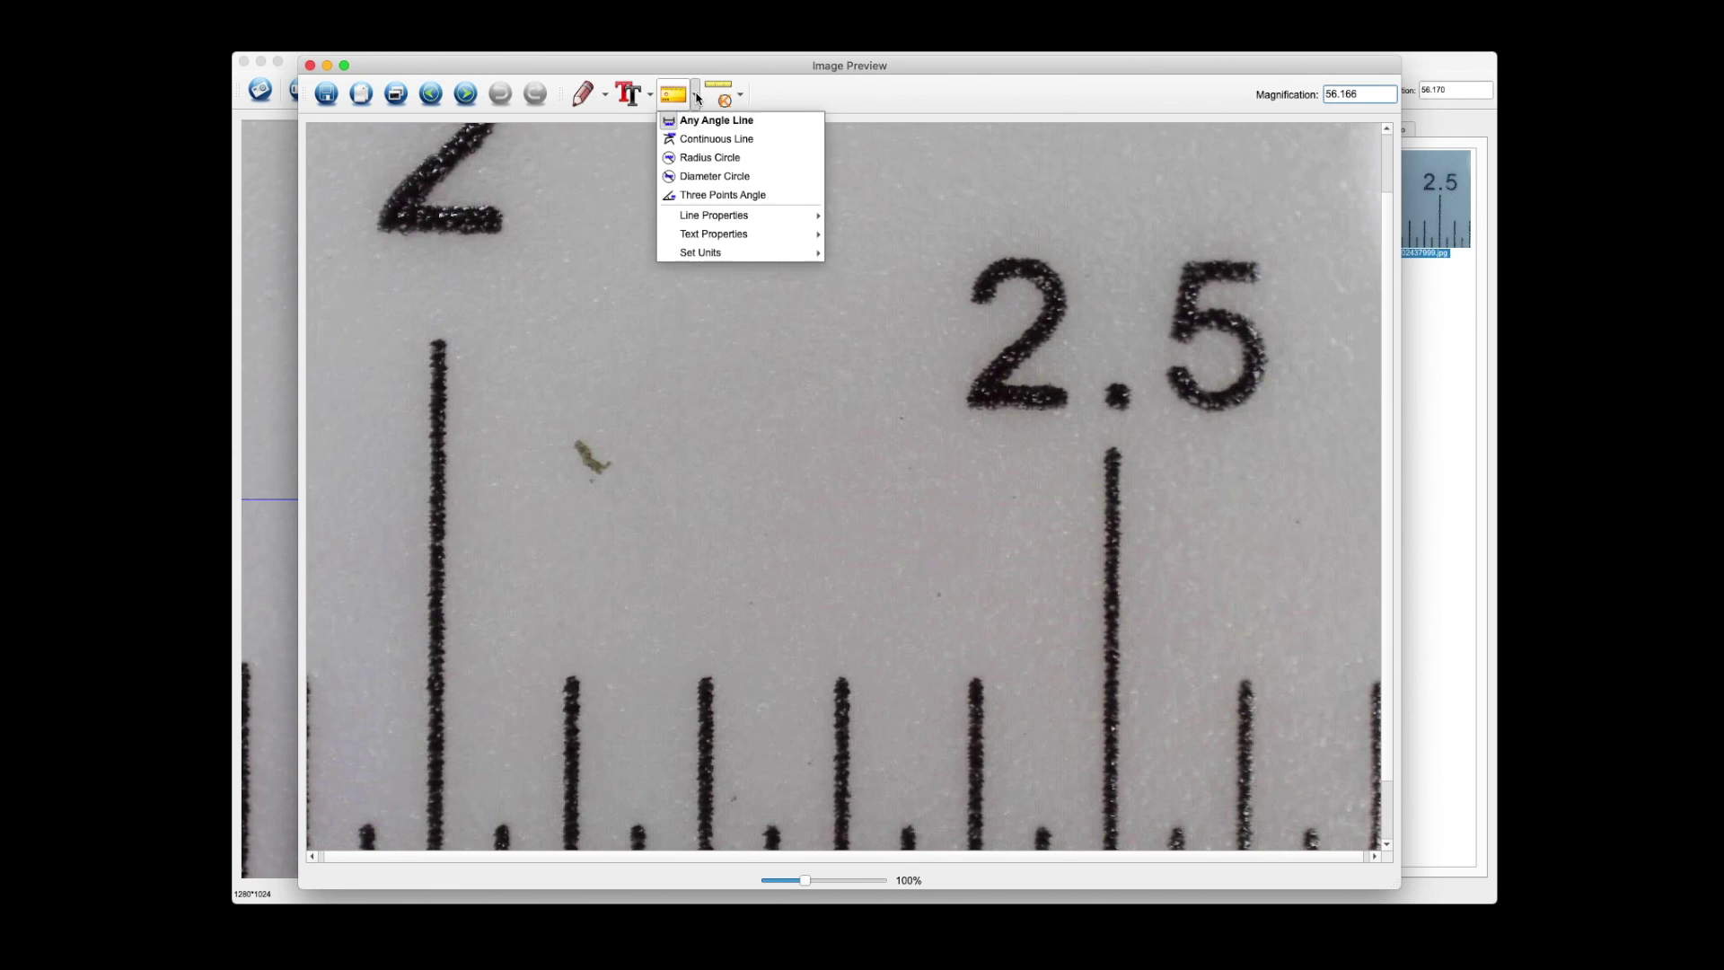
{"action": "left_click", "coordinate": [680, 121]}
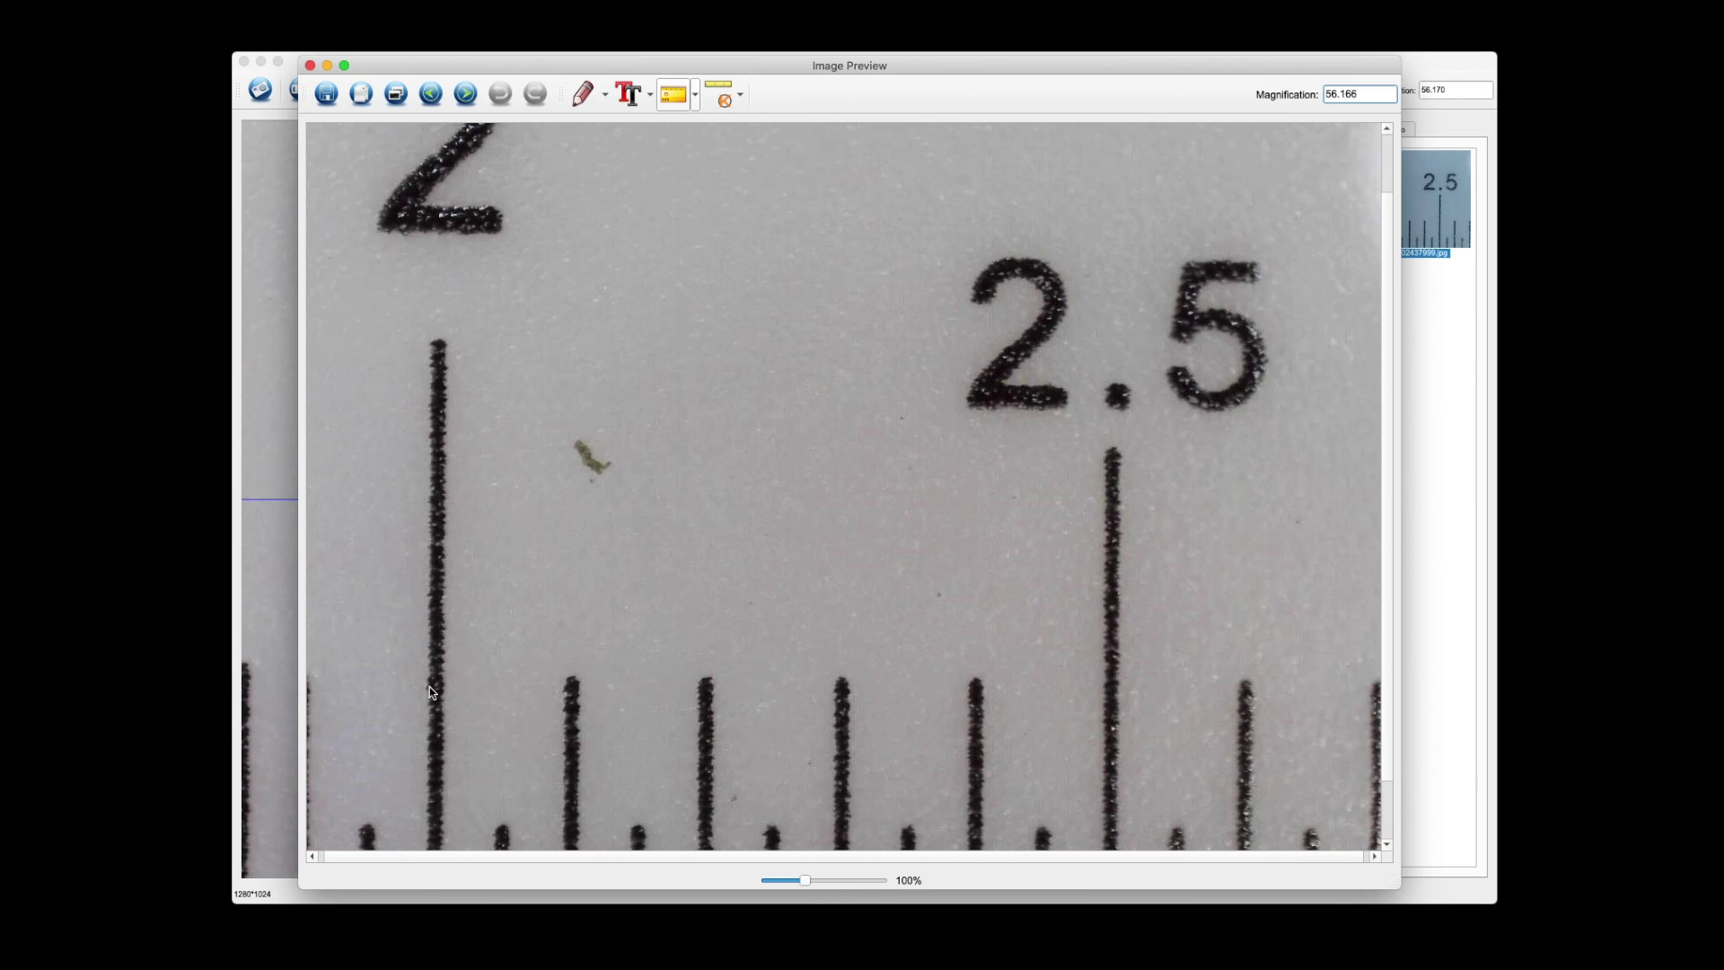
{"action": "mouse_move", "coordinate": [428, 687]}
{"action": "left_mouse_down"}
{"action": "mouse_move", "coordinate": [966, 705]}
{"action": "mouse_move", "coordinate": [1102, 684]}
{"action": "left_mouse_up"}
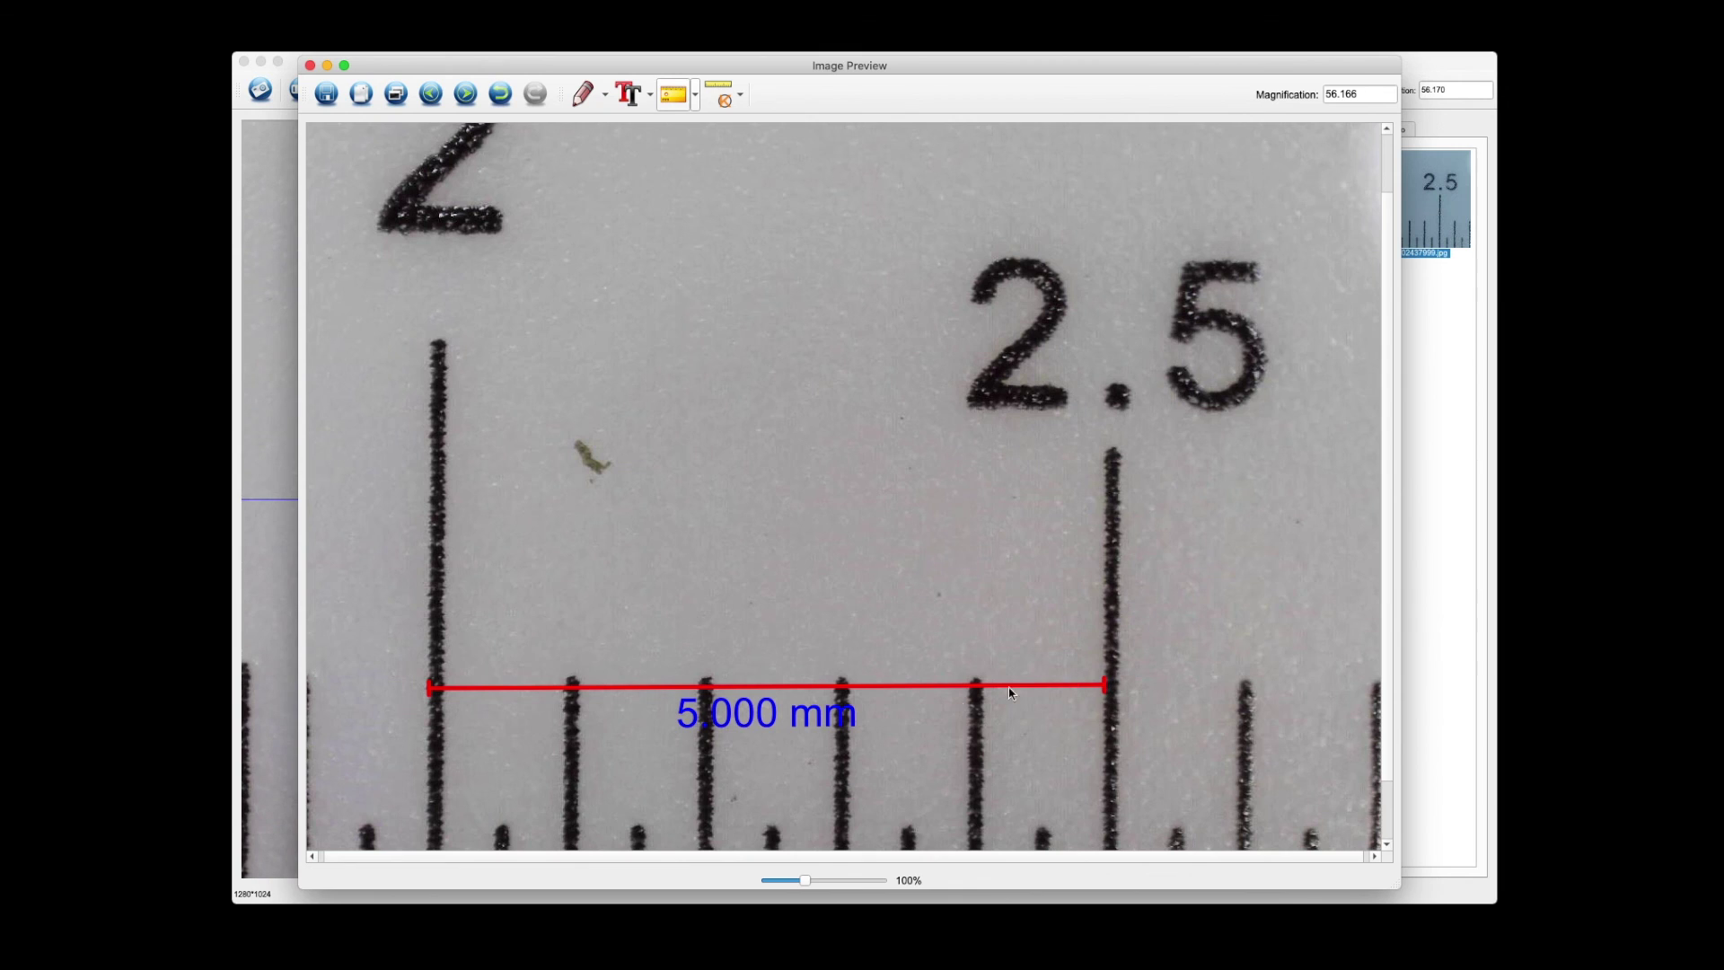